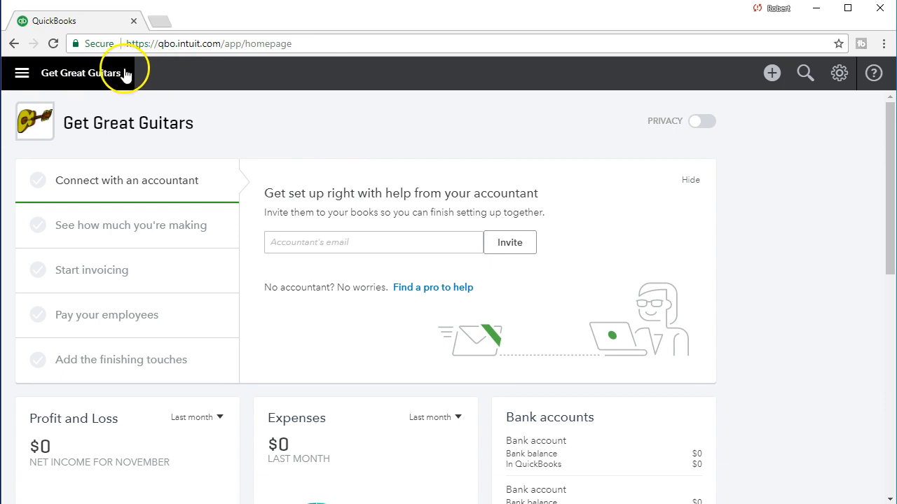
Step: Go to the vendor list under Expenses and start adding a new vendor
{"action": "left_click", "coordinate": [22, 73]}
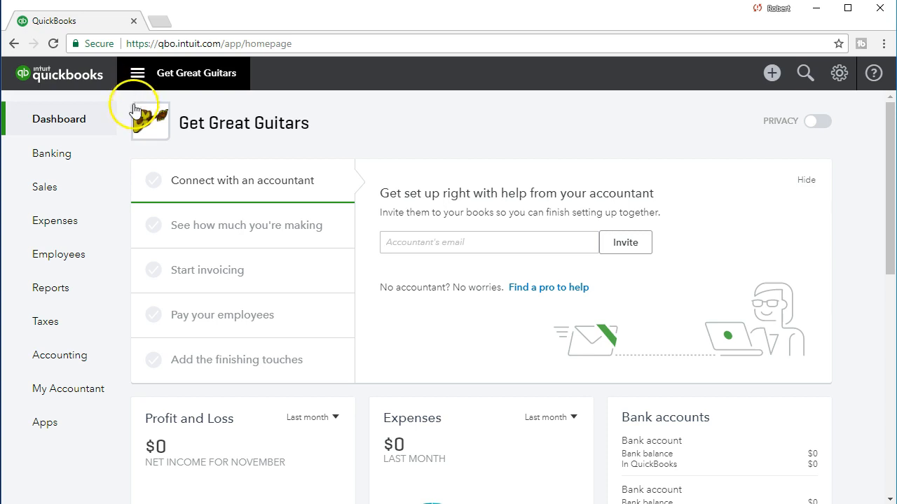
{"action": "left_click", "coordinate": [65, 231]}
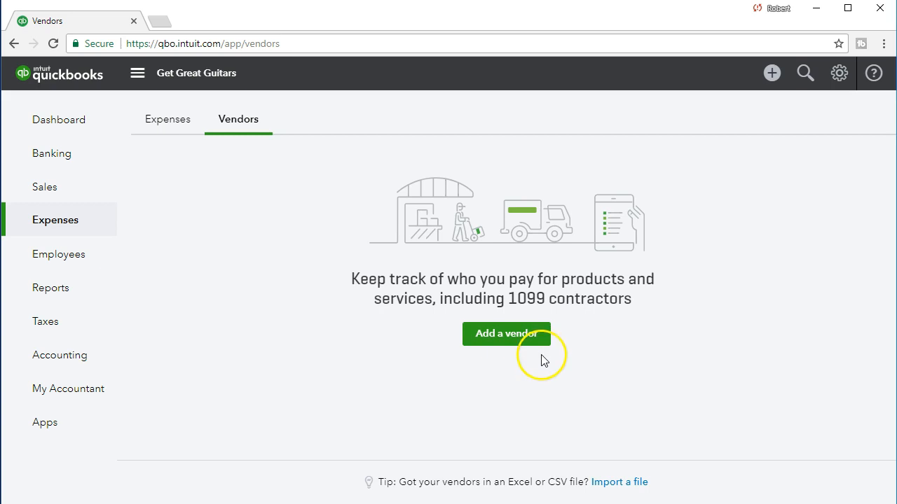
{"action": "left_click", "coordinate": [519, 341]}
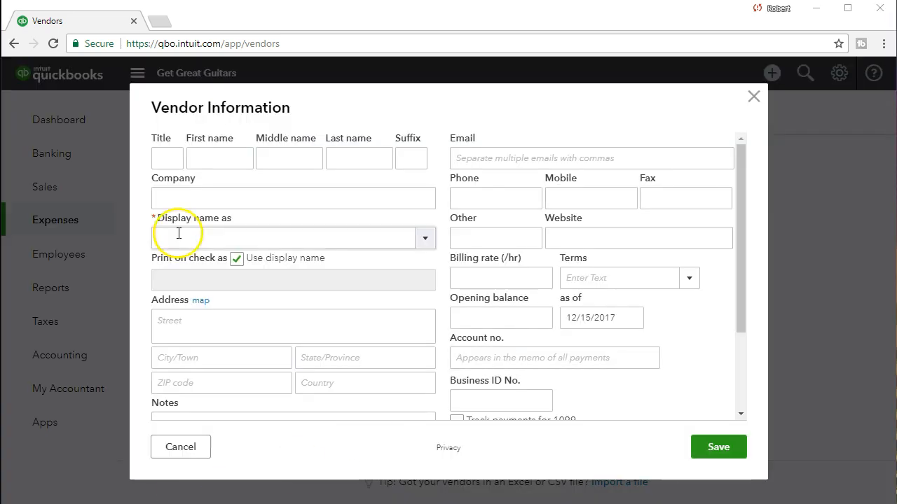
Step: Enter Epiphone as the new vendor's company name and use it as the display name
{"action": "left_click", "coordinate": [179, 195]}
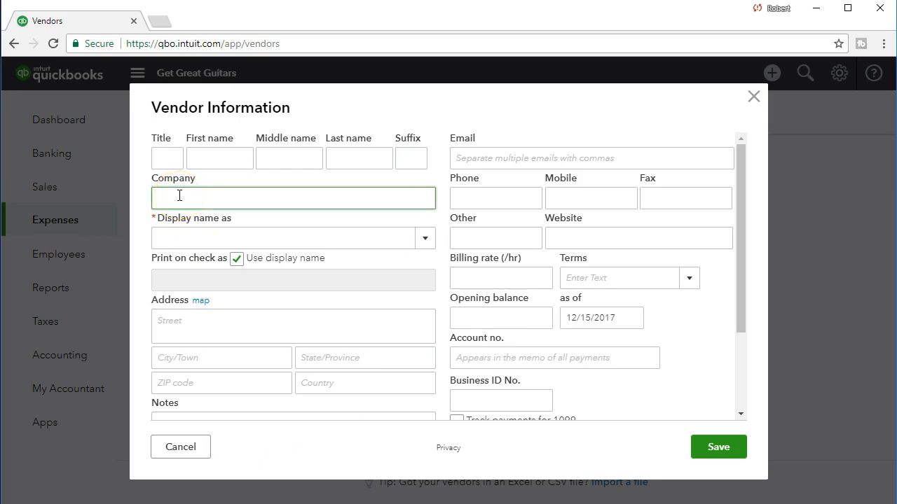
{"action": "left_click", "coordinate": [179, 196]}
{"action": "left_click", "coordinate": [166, 160]}
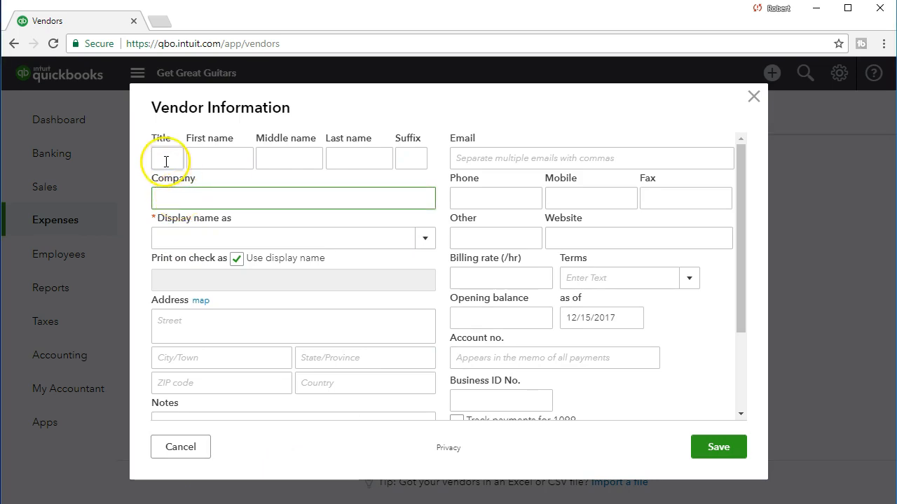
{"action": "key", "text": "Tab"}
{"action": "key", "text": "Tab"}
{"action": "key", "text": "Tab"}
{"action": "key", "text": "Tab"}
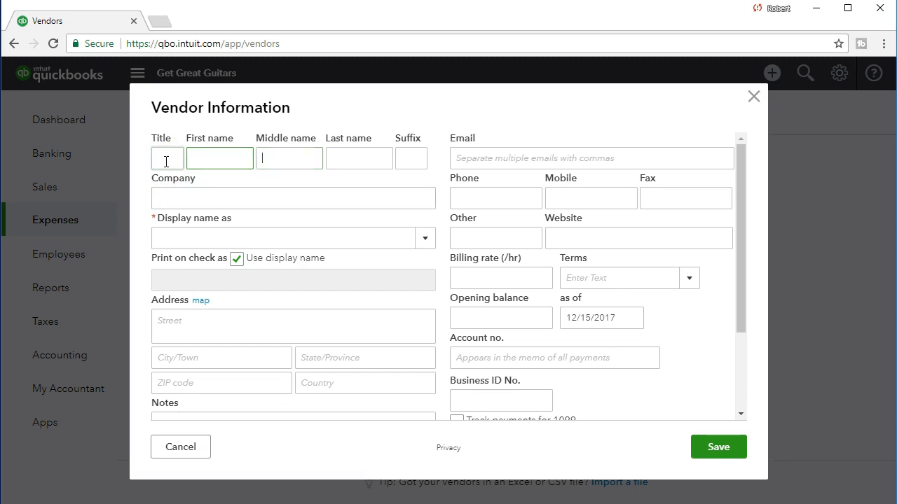
{"action": "key", "text": "Tab"}
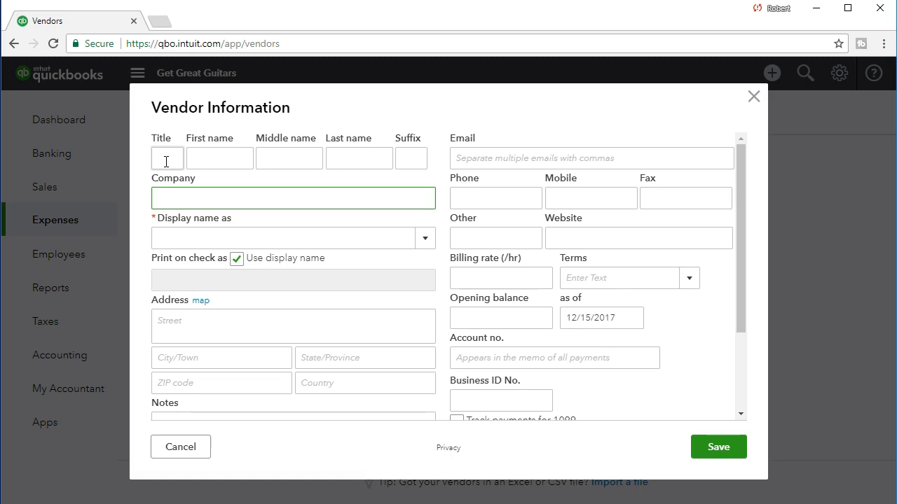
{"action": "type", "text": "Epiphone"}
{"action": "key", "text": "Tab"}
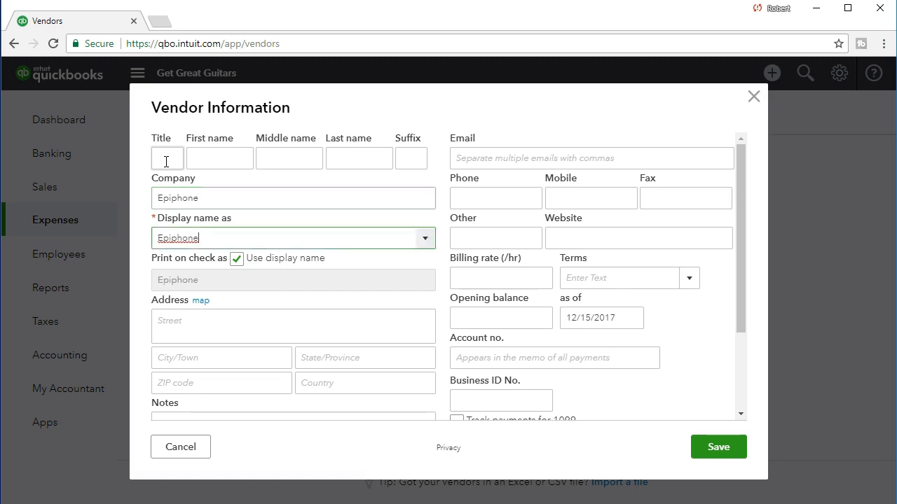
{"action": "key", "text": "shift+Tab"}
{"action": "key", "text": "Tab"}
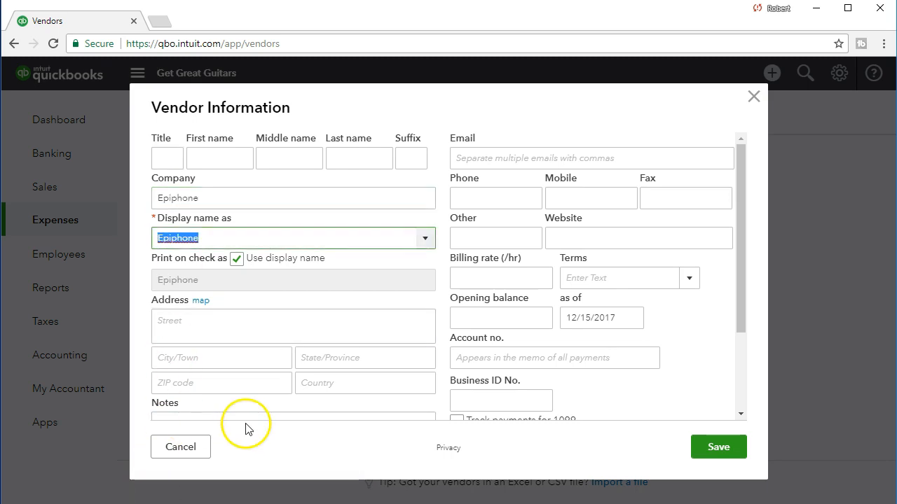
Step: Set the Epiphone vendor's opening balance to 15,000, leaving the address, contact, billing rate and terms fields blank
{"action": "key", "text": "Tab"}
{"action": "key", "text": "Tab"}
{"action": "key", "text": "Tab"}
{"action": "key", "text": "Tab"}
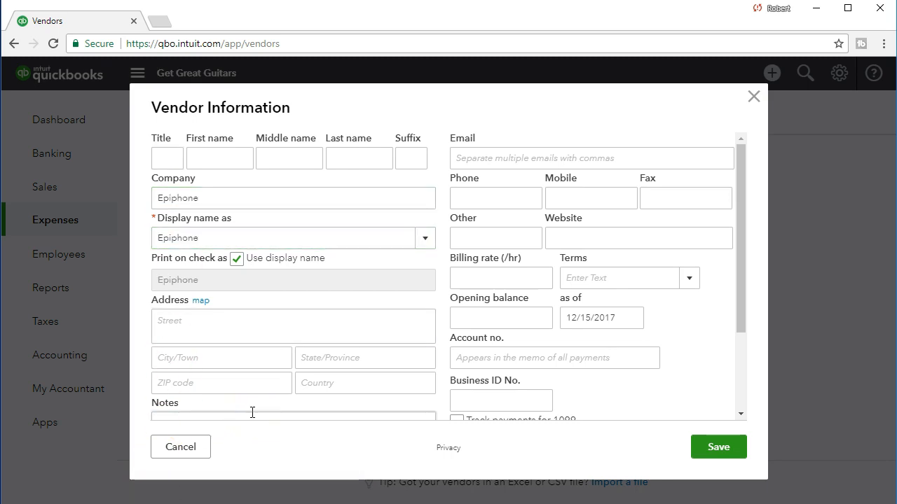
{"action": "key", "text": "Tab"}
{"action": "key", "text": "Tab"}
{"action": "key", "text": "Tab"}
{"action": "key", "text": "Tab"}
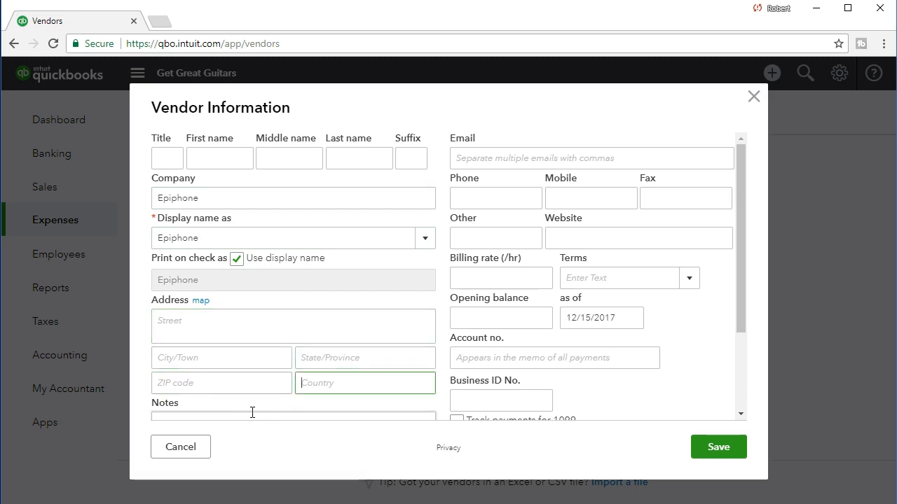
{"action": "key", "text": "Tab"}
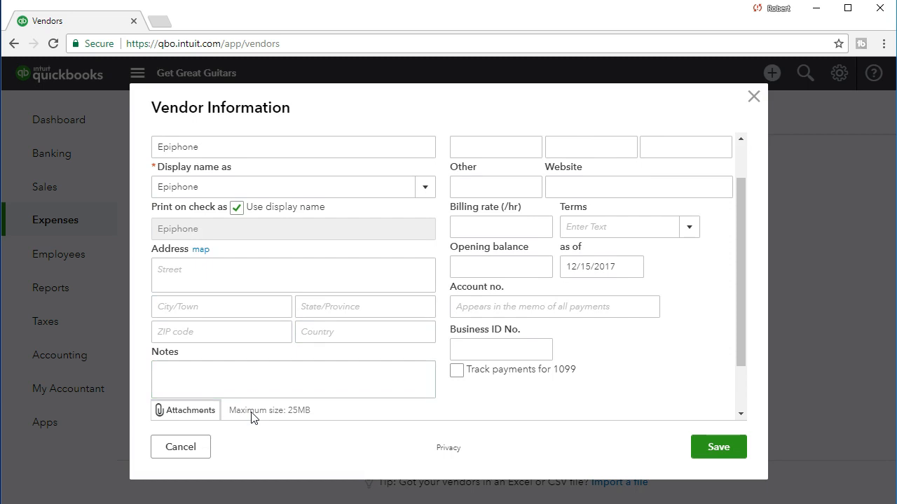
{"action": "key", "text": "Tab"}
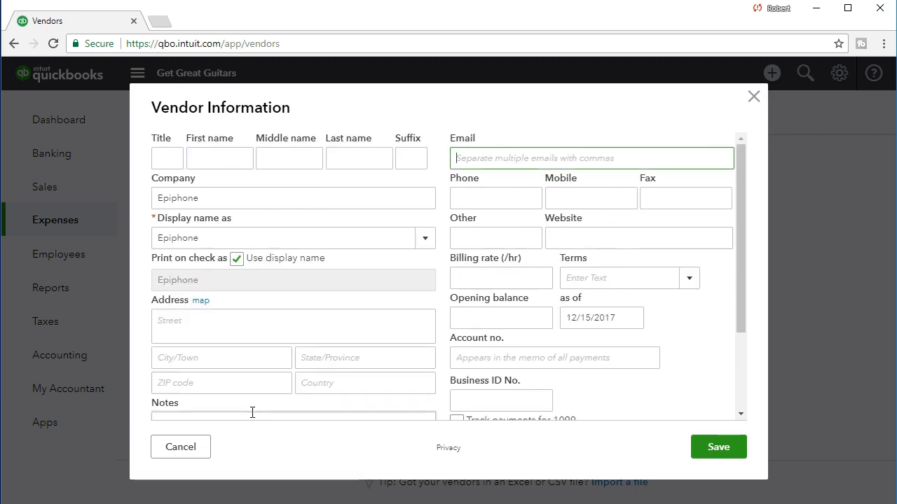
{"action": "key", "text": "Tab"}
{"action": "key", "text": "Tab"}
{"action": "key", "text": "Tab"}
{"action": "key", "text": "Tab"}
{"action": "key", "text": "Tab"}
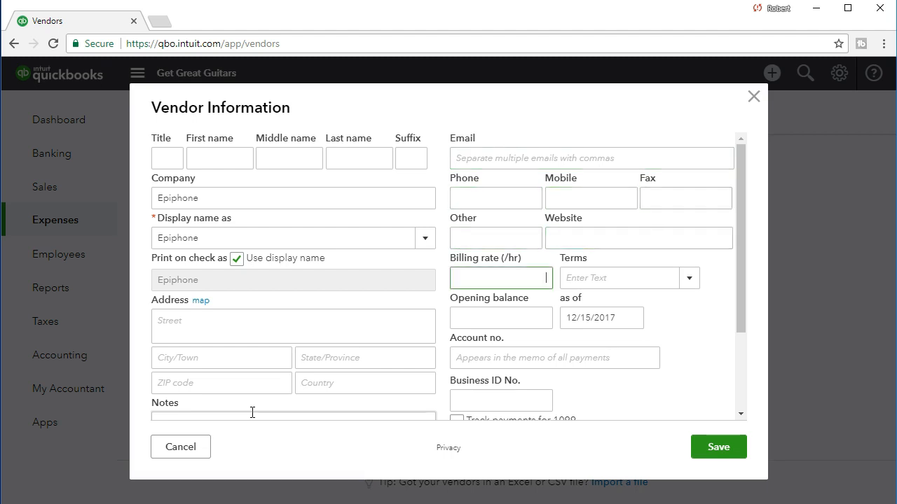
{"action": "key", "text": "Tab"}
{"action": "key", "text": "Tab"}
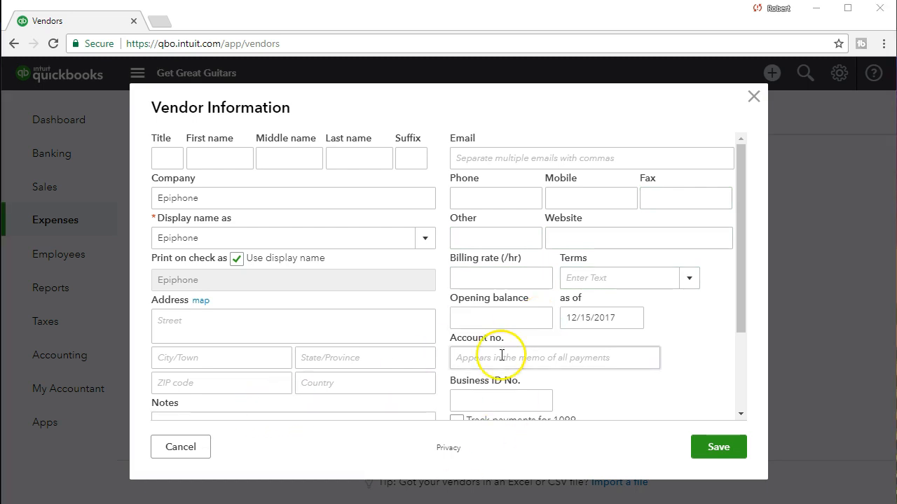
{"action": "type", "text": "15000"}
{"action": "key", "text": "Tab"}
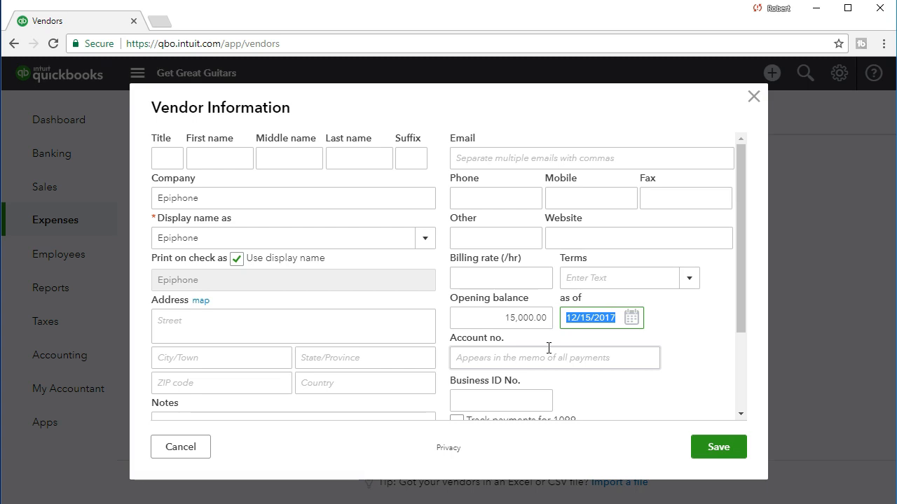
Step: Date the opening balance as of 12/31/2020 and save the vendor without an account number
{"action": "type", "text": "12"}
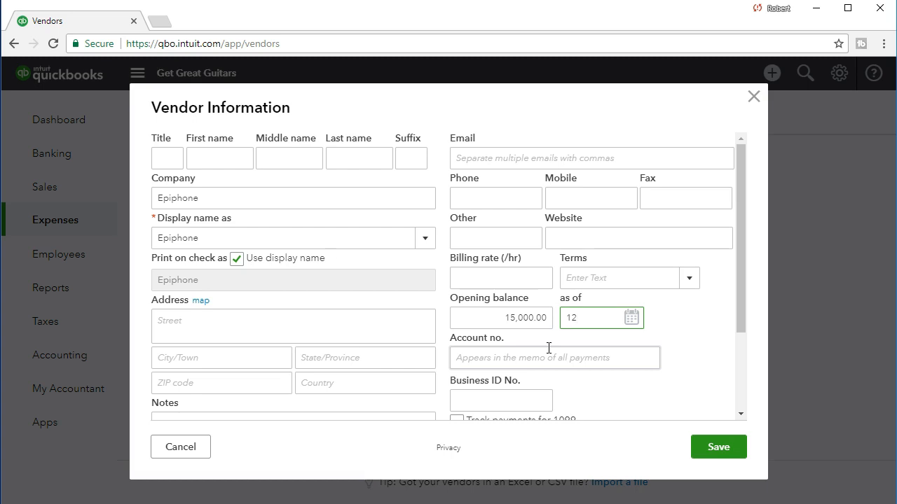
{"action": "type", "text": "/31/"}
{"action": "type", "text": "20"}
{"action": "key", "text": "Tab"}
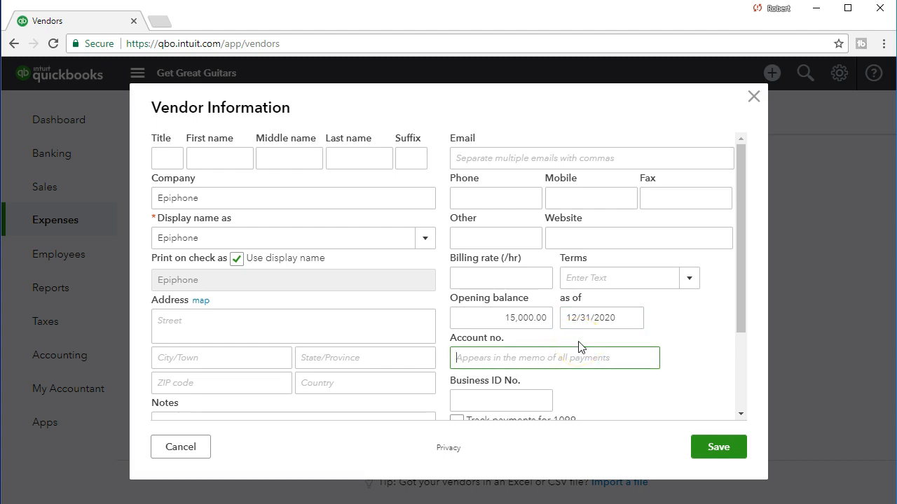
{"action": "left_click", "coordinate": [572, 358]}
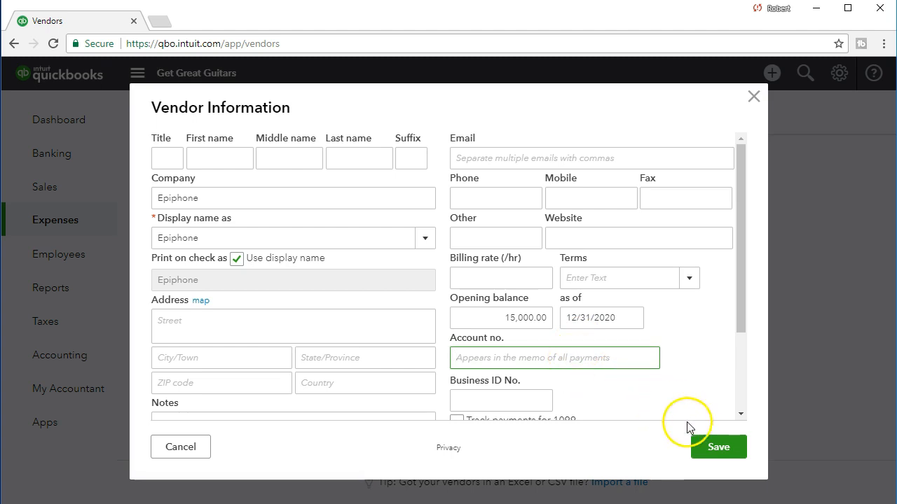
{"action": "left_click", "coordinate": [710, 446]}
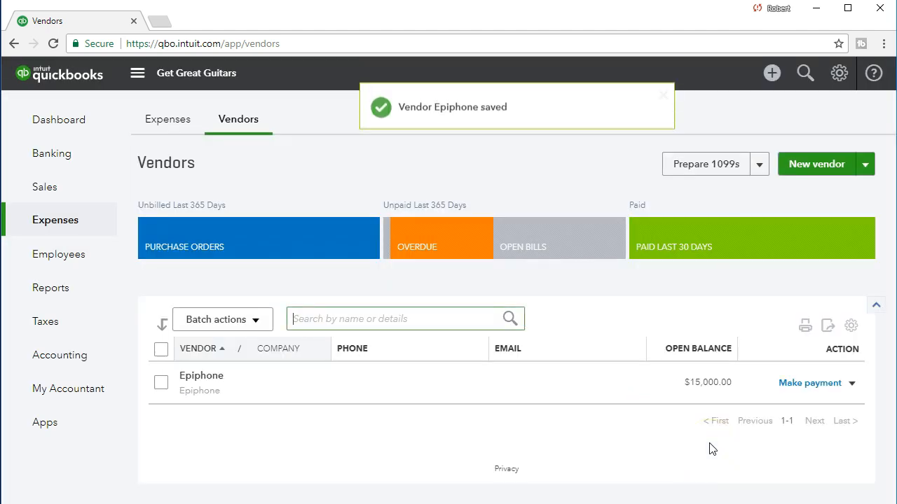
{"action": "left_click", "coordinate": [694, 402]}
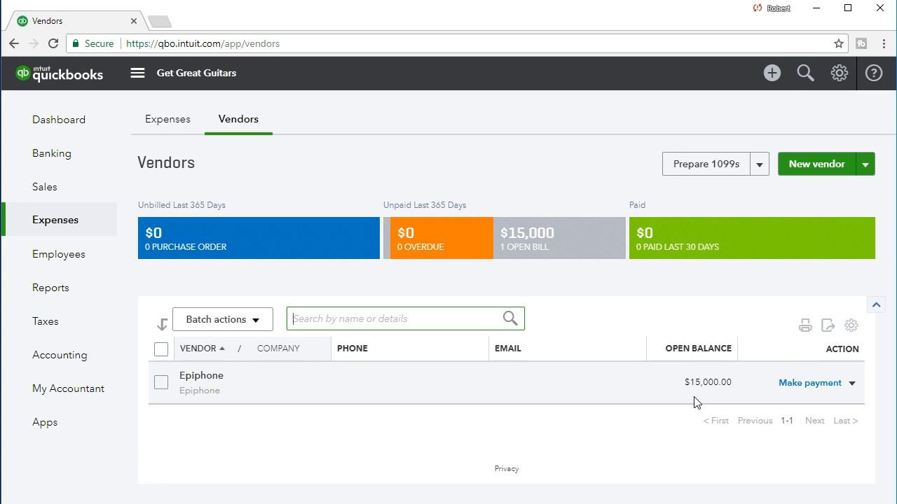
Step: Open the Balance Sheet report from the list of reports
{"action": "left_click", "coordinate": [74, 299]}
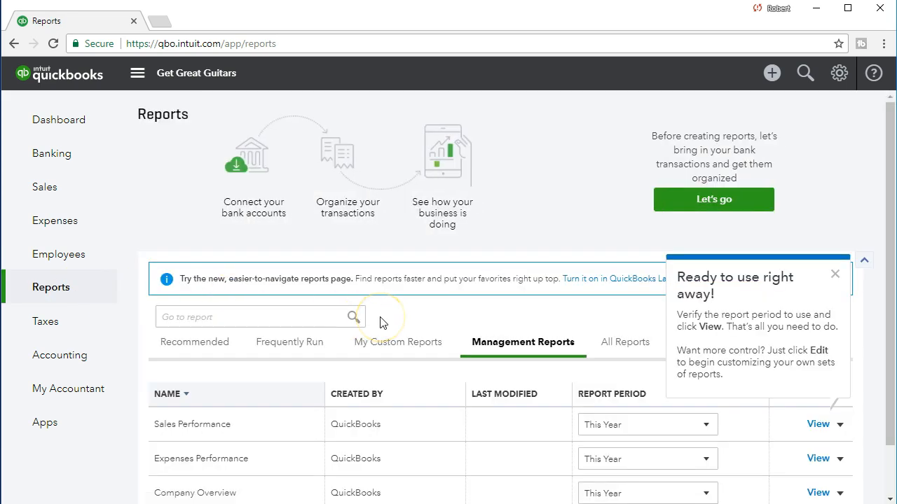
{"action": "left_click", "coordinate": [292, 317]}
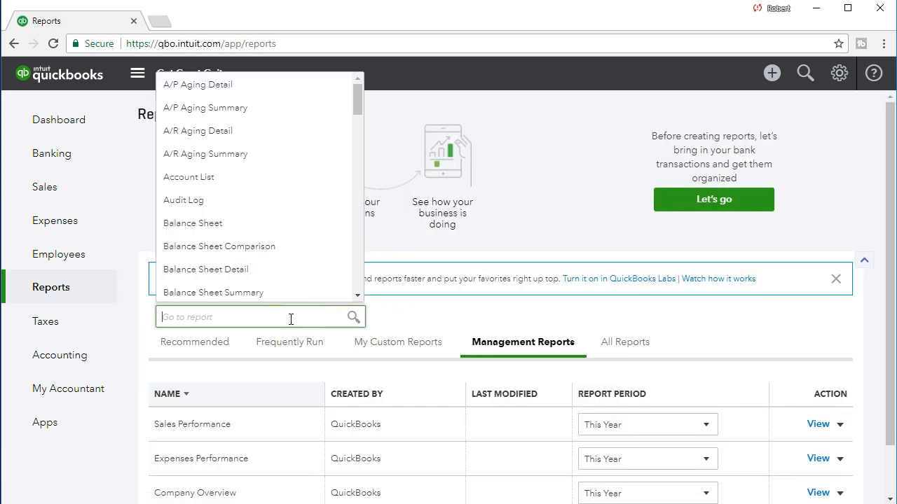
{"action": "scroll", "coordinate": [312, 203], "scroll_direction": "down", "scroll_amount": 2}
{"action": "scroll", "coordinate": [312, 203], "scroll_direction": "up", "scroll_amount": 2}
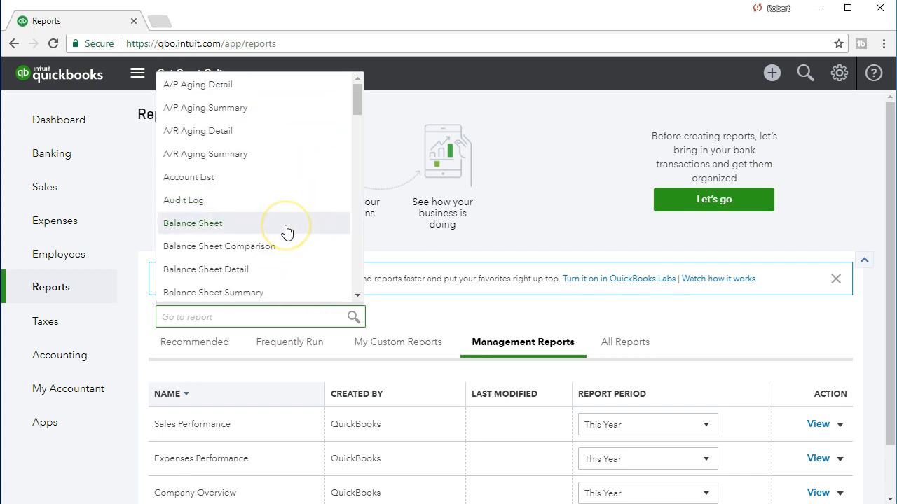
{"action": "left_click", "coordinate": [287, 227]}
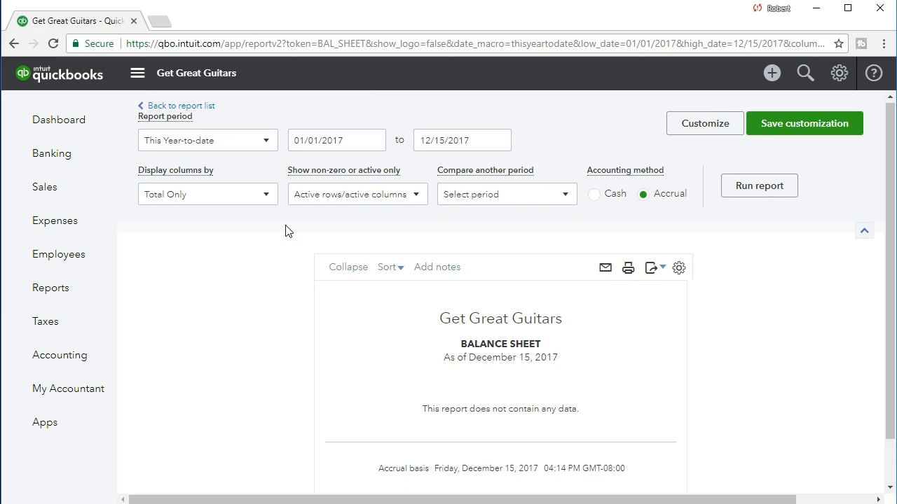
Step: Set the balance sheet's period from 12/31/2020 to 12/31/2020 and run the report
{"action": "left_click", "coordinate": [315, 140]}
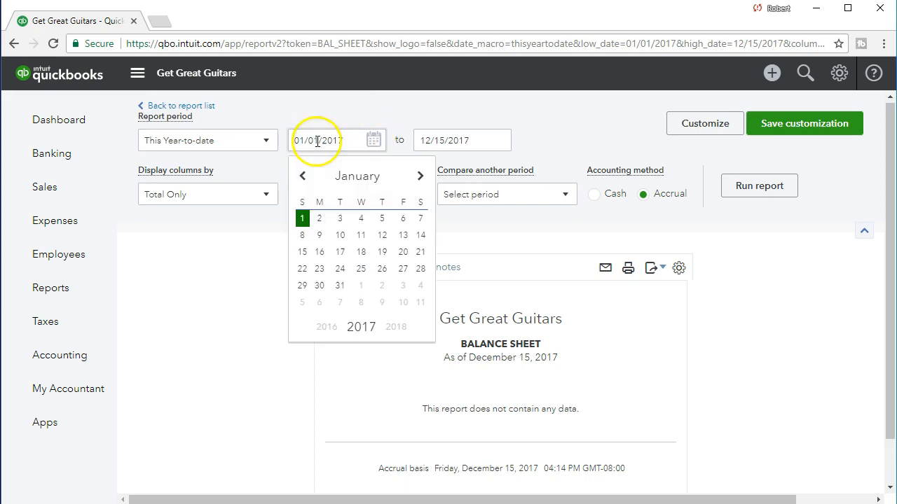
{"action": "key", "text": "ctrl+a"}
{"action": "type", "text": "1"}
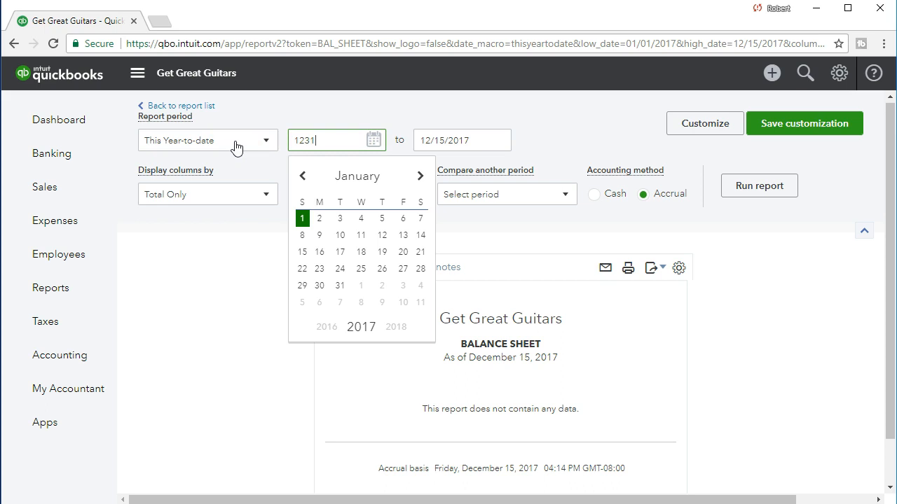
{"action": "type", "text": "2/31/2020"}
{"action": "key", "text": "Tab"}
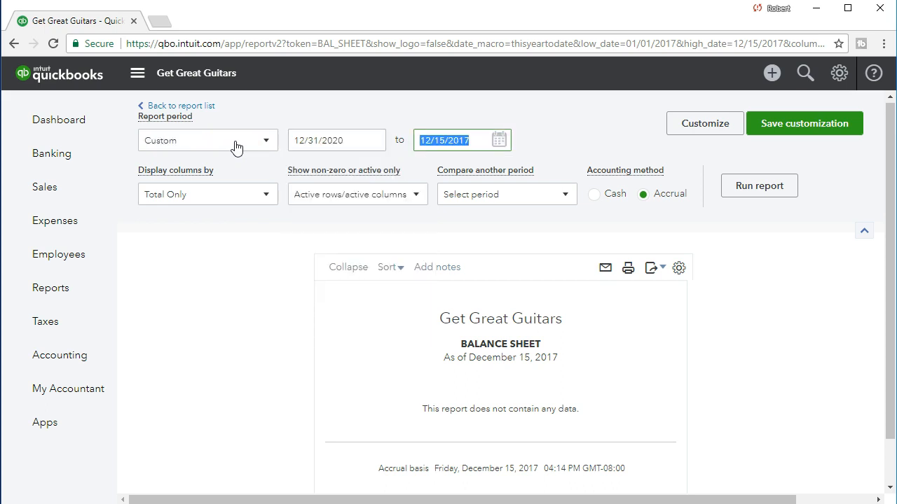
{"action": "type", "text": "1"}
{"action": "type", "text": "2"}
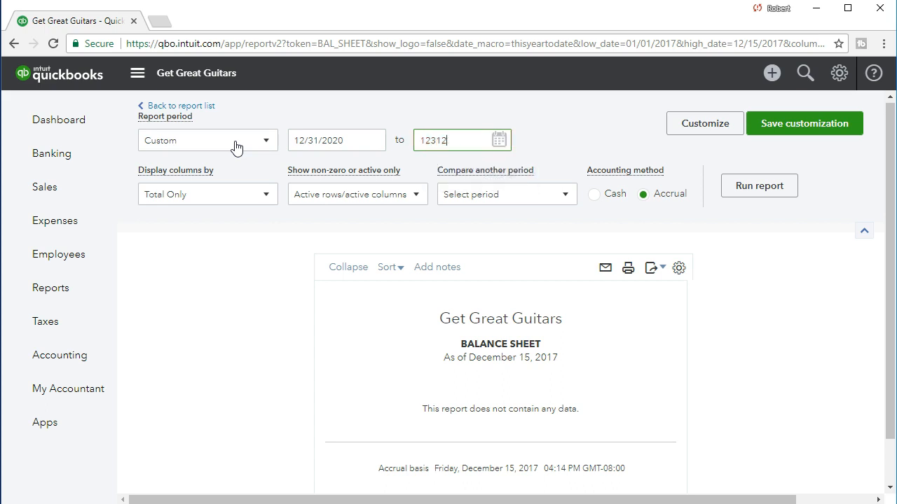
{"action": "type", "text": "/31/2020"}
{"action": "key", "text": "Tab"}
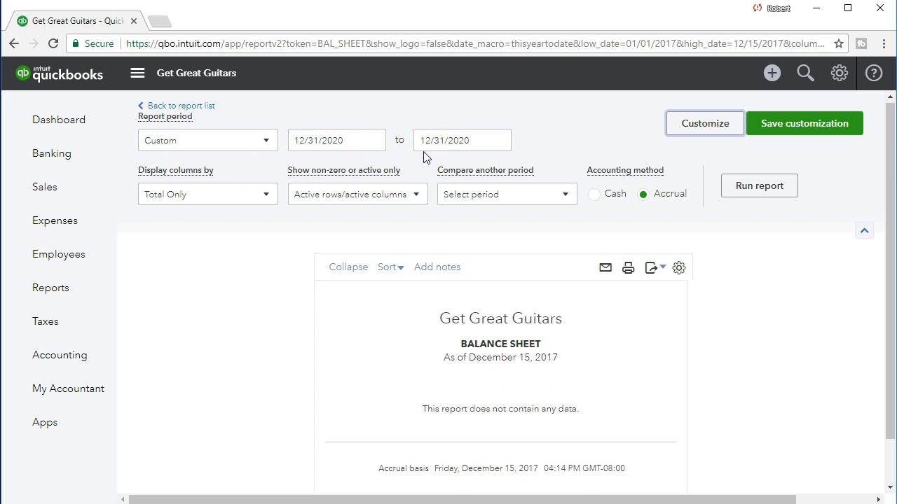
{"action": "left_click", "coordinate": [751, 199]}
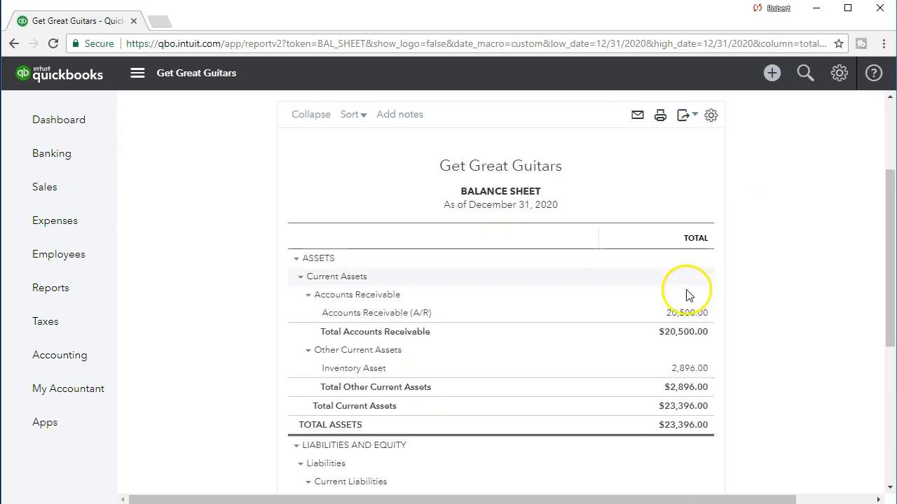
Step: Review the accounts payable, opening balance equity and net income lines on the balance sheet
{"action": "scroll", "coordinate": [662, 323], "scroll_direction": "down", "scroll_amount": 1}
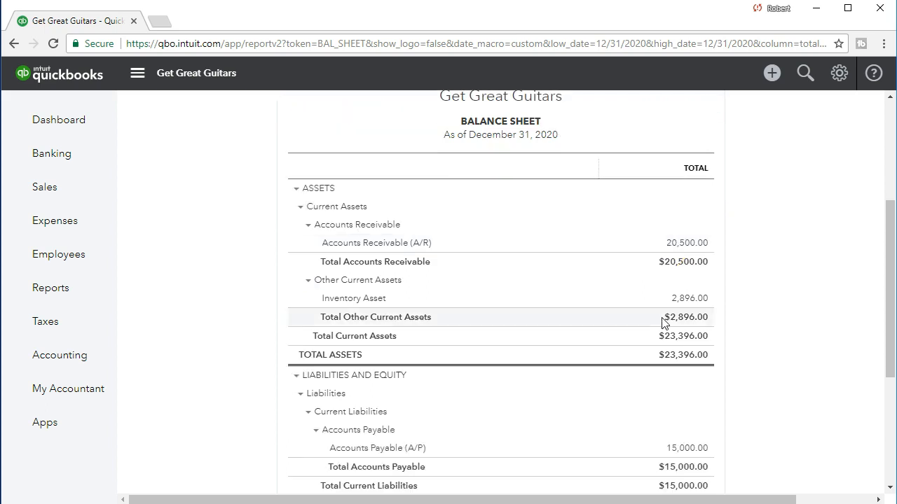
{"action": "scroll", "coordinate": [736, 316], "scroll_direction": "down", "scroll_amount": 1}
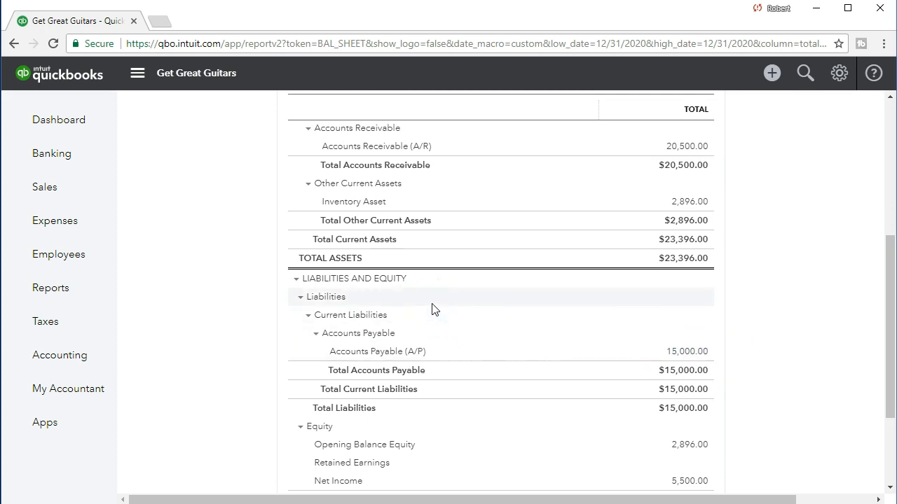
{"action": "scroll", "coordinate": [432, 309], "scroll_direction": "down", "scroll_amount": 1}
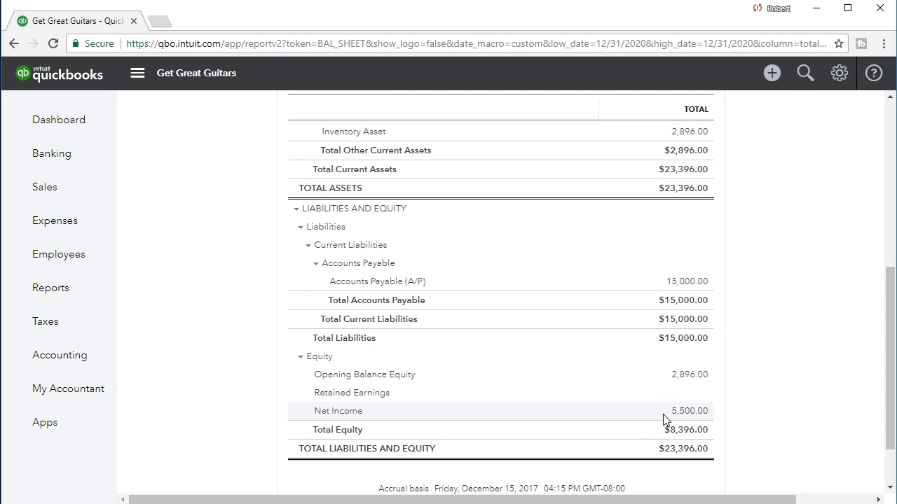
{"action": "scroll", "coordinate": [664, 418], "scroll_direction": "up", "scroll_amount": 1}
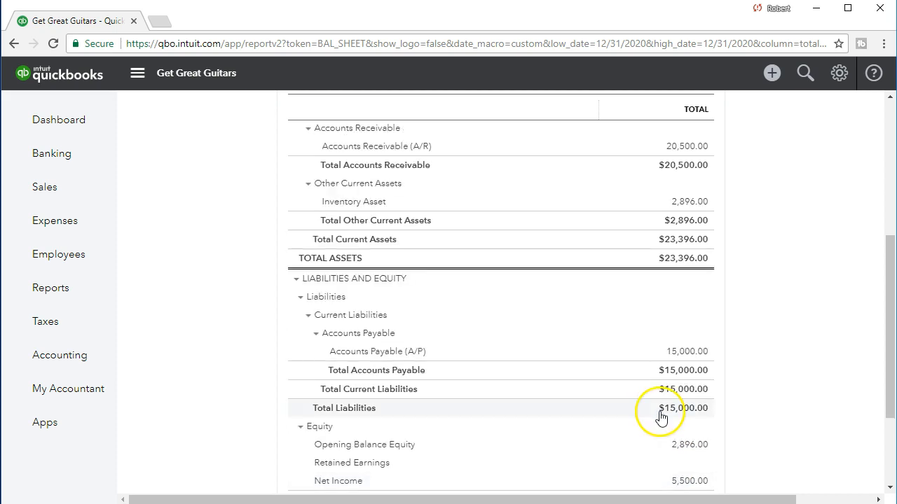
Step: Examine the transaction behind the balance sheet's Total Accounts Payable amount and return to the report summary
{"action": "left_click", "coordinate": [679, 372]}
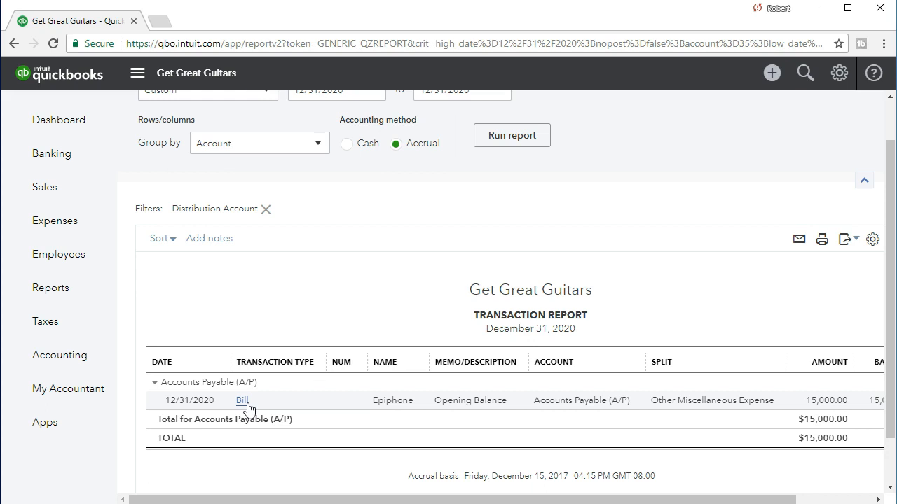
{"action": "scroll", "coordinate": [247, 409], "scroll_direction": "up", "scroll_amount": 1}
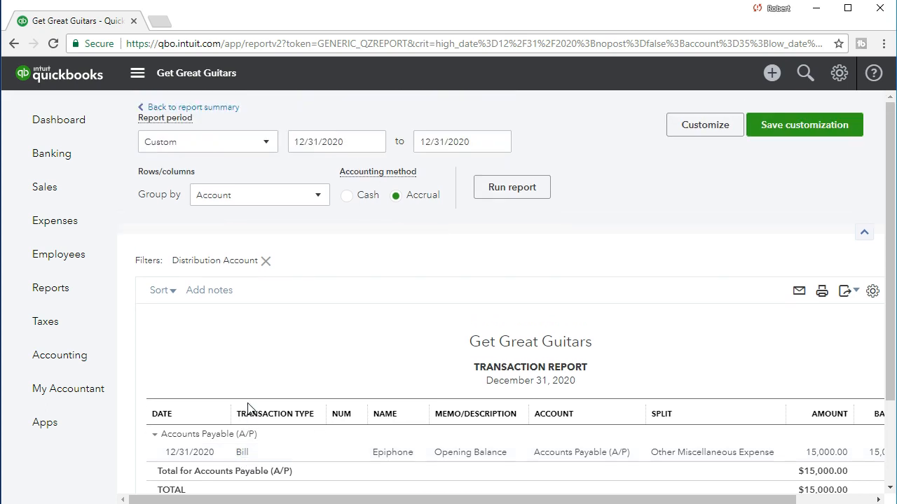
{"action": "left_click", "coordinate": [209, 118]}
{"action": "scroll", "coordinate": [214, 212], "scroll_direction": "down", "scroll_amount": 5}
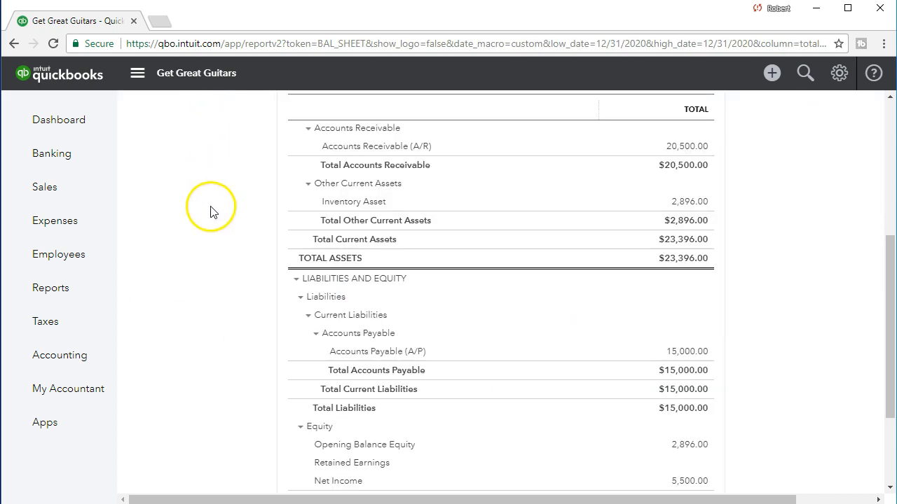
Step: Set the balance sheet's period from 01/01/2021 to 01/01/2021, run it and review the equity section
{"action": "scroll", "coordinate": [208, 329], "scroll_direction": "up", "scroll_amount": 5}
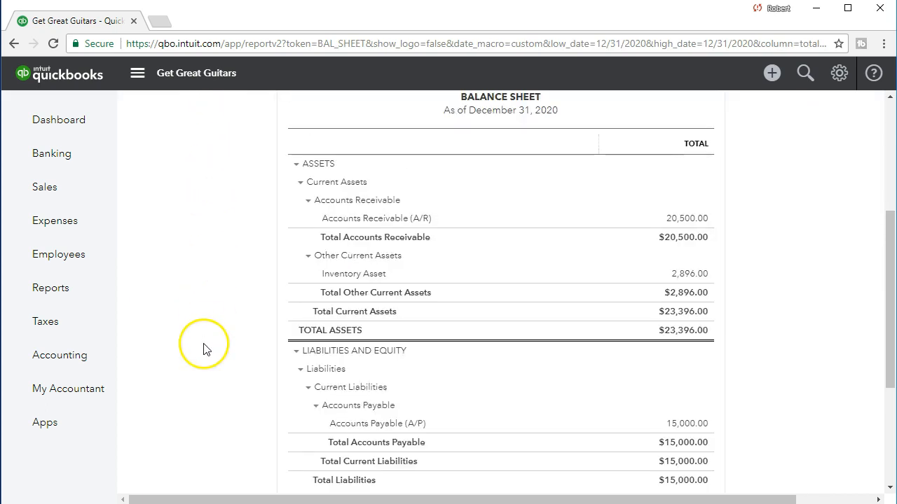
{"action": "left_click", "coordinate": [364, 141]}
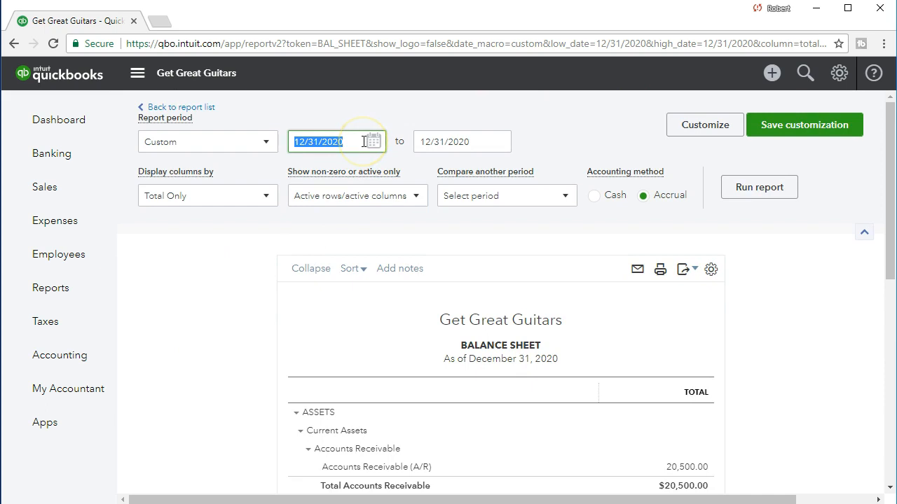
{"action": "key", "text": "plus"}
{"action": "key", "text": "Tab"}
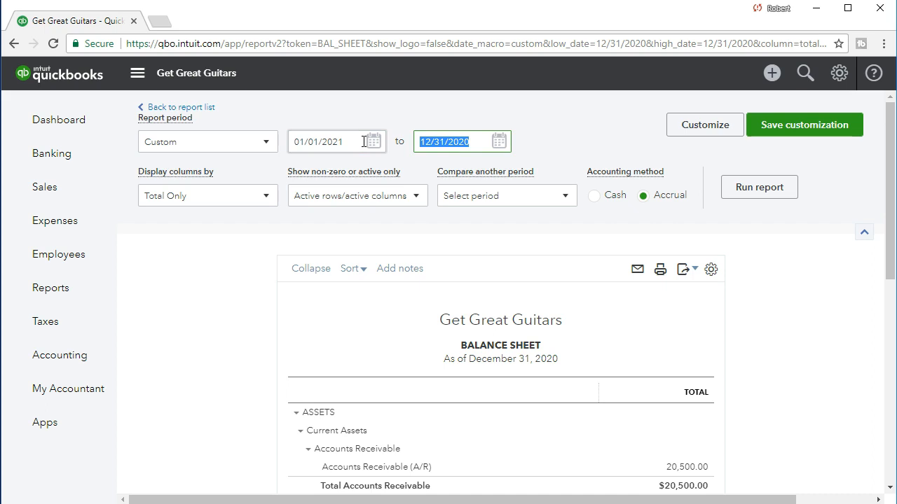
{"action": "key", "text": "plus"}
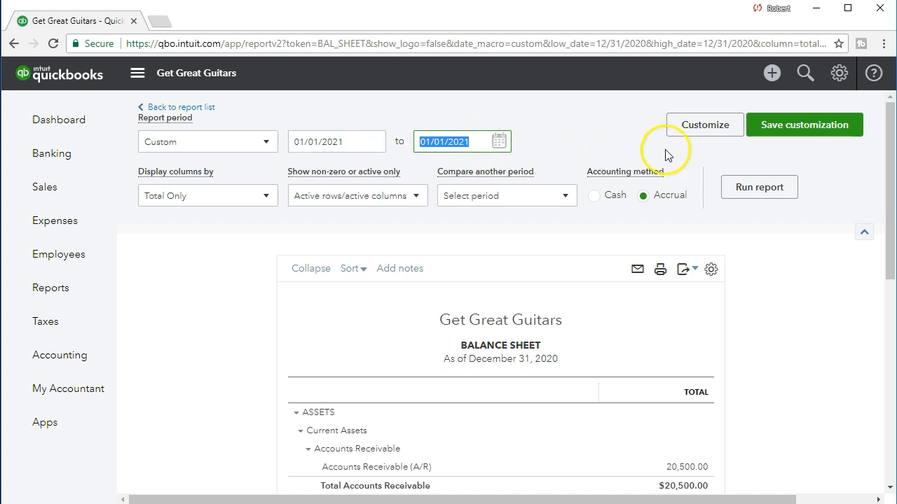
{"action": "left_click", "coordinate": [759, 187]}
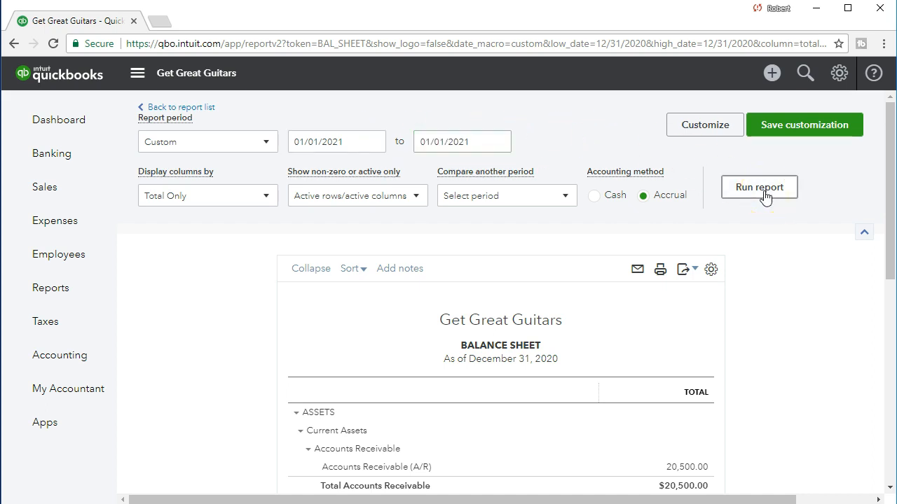
{"action": "scroll", "coordinate": [763, 194], "scroll_direction": "down", "scroll_amount": 2}
{"action": "scroll", "coordinate": [753, 305], "scroll_direction": "down", "scroll_amount": 4}
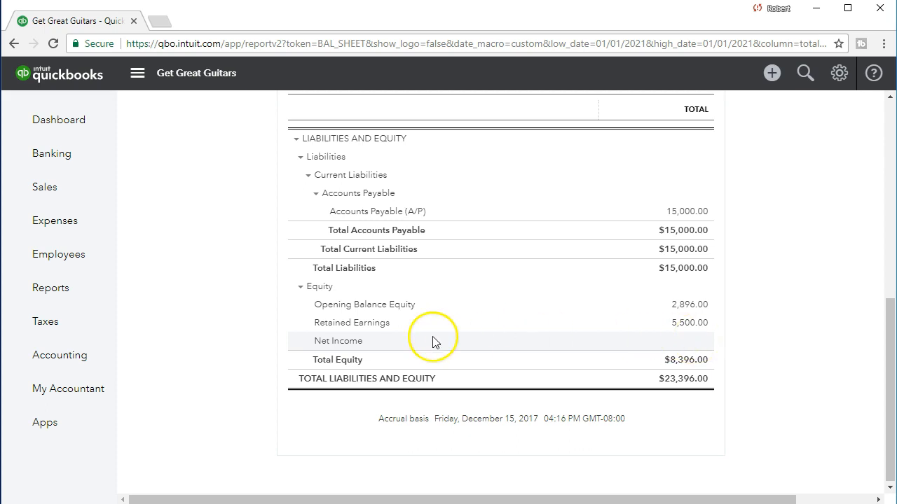
Step: Search the reports for "pr" and open the Profit and Loss report
{"action": "left_click", "coordinate": [81, 300]}
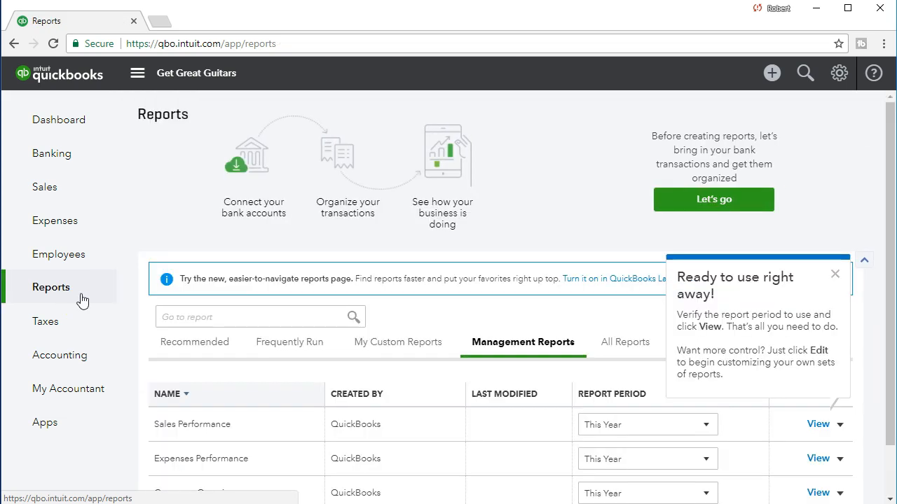
{"action": "left_click", "coordinate": [212, 312]}
{"action": "type", "text": "pr"}
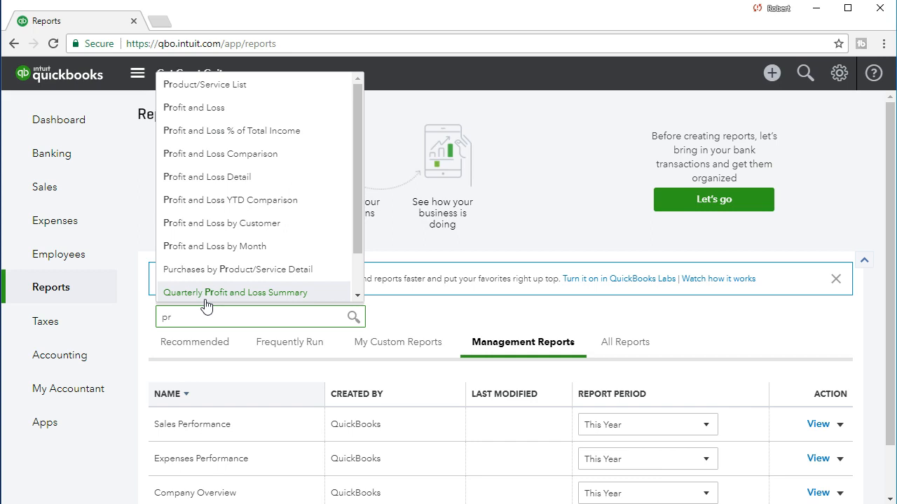
{"action": "left_click", "coordinate": [210, 111]}
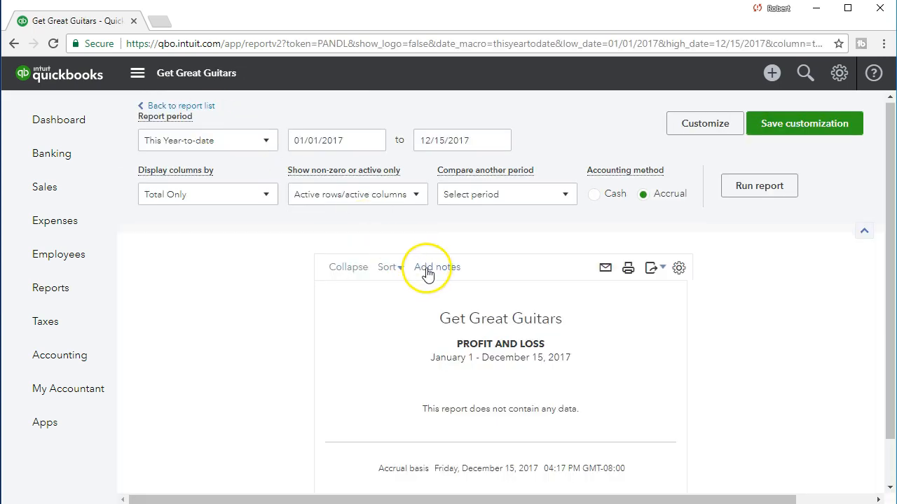
Step: Set the Profit and Loss period from 12/31/2020 to 12/31/2020 and run the report
{"action": "left_click", "coordinate": [359, 140]}
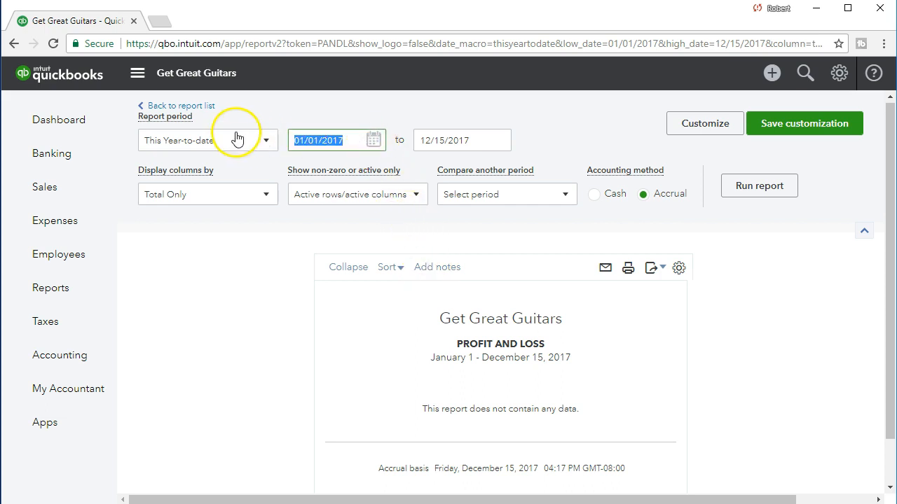
{"action": "type", "text": "12/31/2020"}
{"action": "key", "text": "Tab"}
{"action": "type", "text": "12/31/2020"}
{"action": "key", "text": "Tab"}
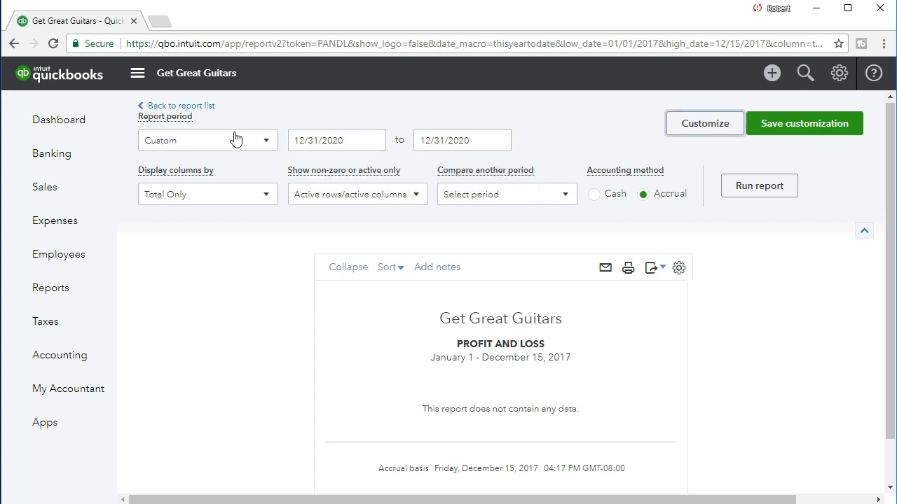
{"action": "left_click", "coordinate": [738, 190]}
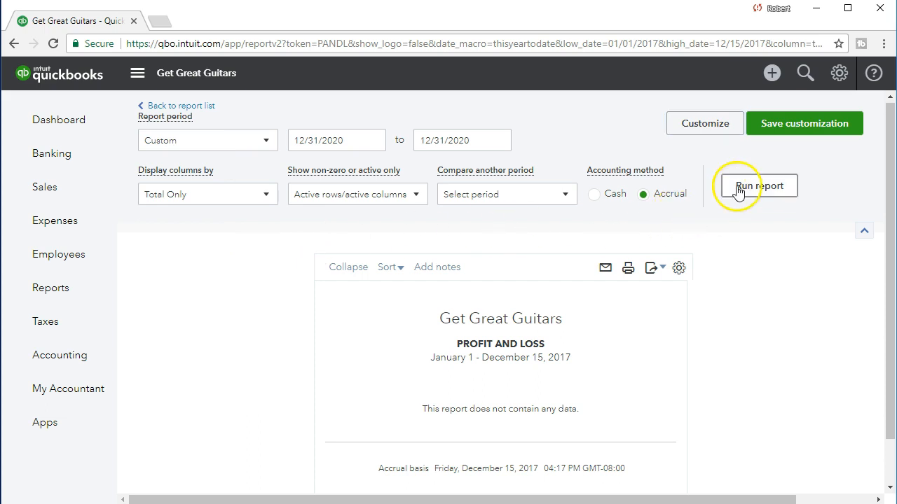
{"action": "scroll", "coordinate": [700, 343], "scroll_direction": "down", "scroll_amount": 2}
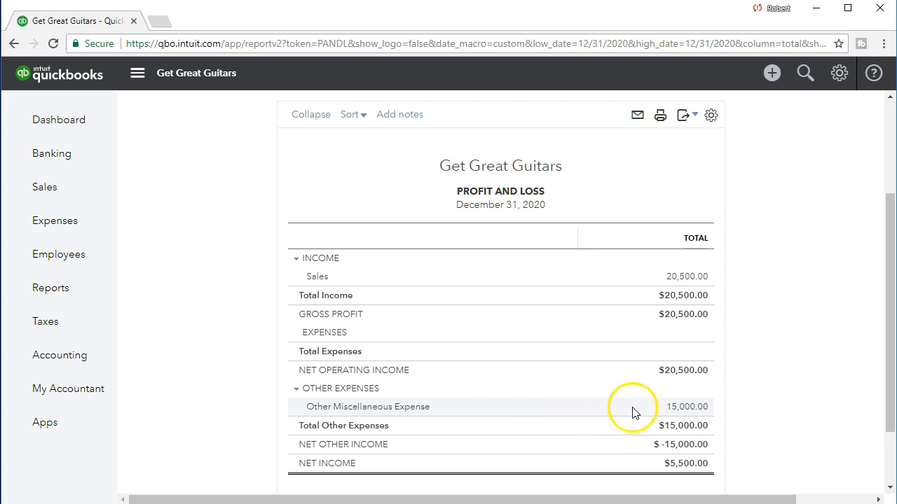
Step: Examine the transaction behind the Other Miscellaneous Expense amount and return to the Profit and Loss summary
{"action": "left_click", "coordinate": [681, 410]}
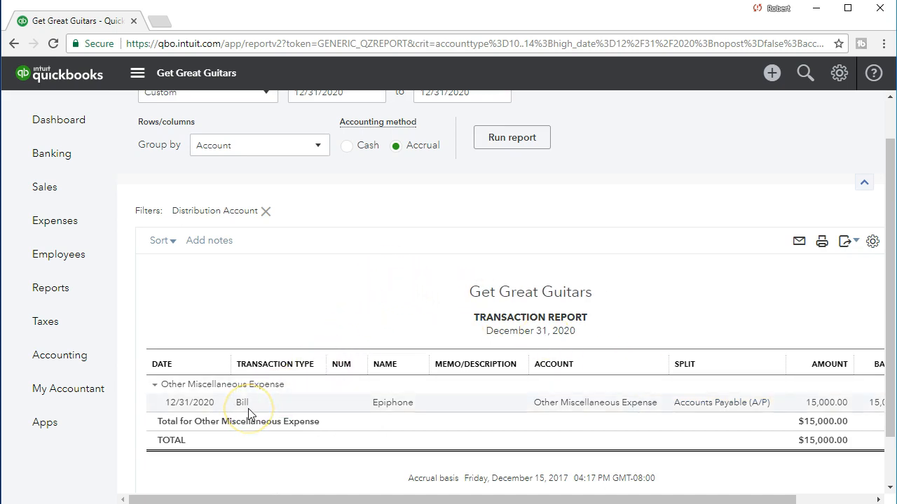
{"action": "scroll", "coordinate": [248, 409], "scroll_direction": "up", "scroll_amount": 1}
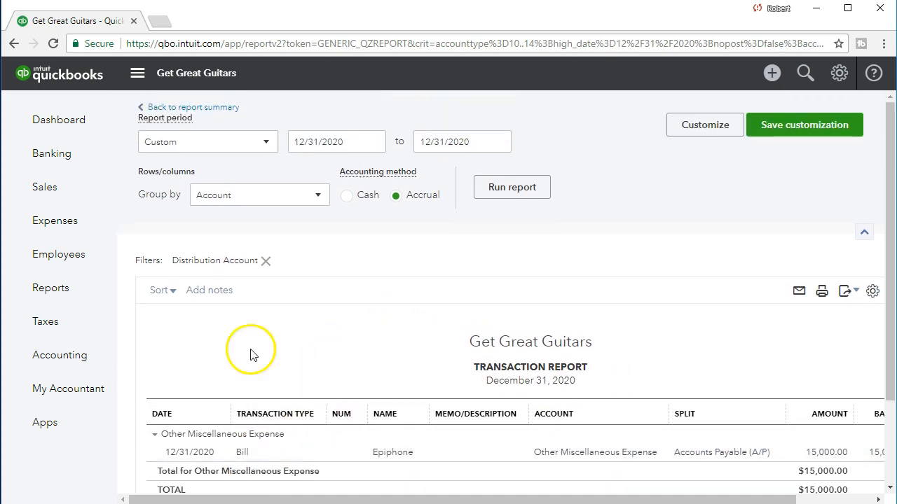
{"action": "left_click", "coordinate": [221, 109]}
{"action": "scroll", "coordinate": [220, 114], "scroll_direction": "down", "scroll_amount": 2}
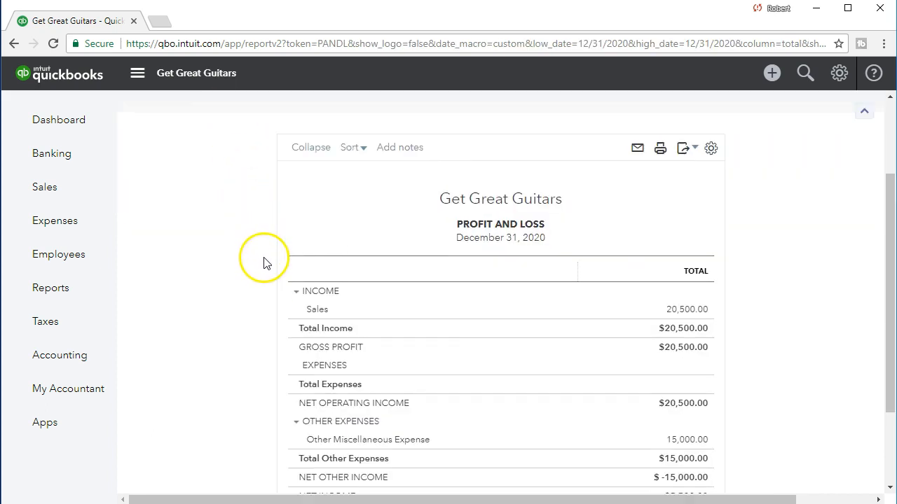
Step: Set the Profit and Loss period from 01/01/2021 to 01/01/2021 and run the report
{"action": "scroll", "coordinate": [263, 263], "scroll_direction": "up", "scroll_amount": 2}
{"action": "left_click", "coordinate": [362, 140]}
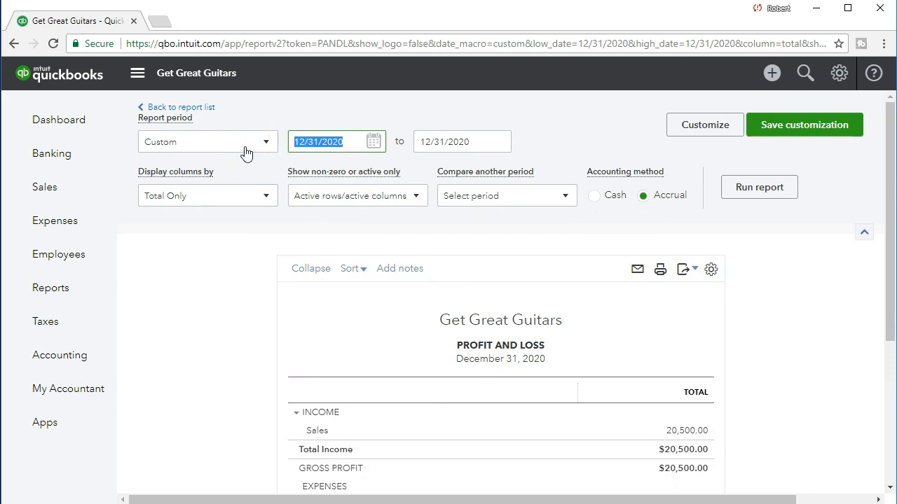
{"action": "key", "text": "plus"}
{"action": "key", "text": "Tab"}
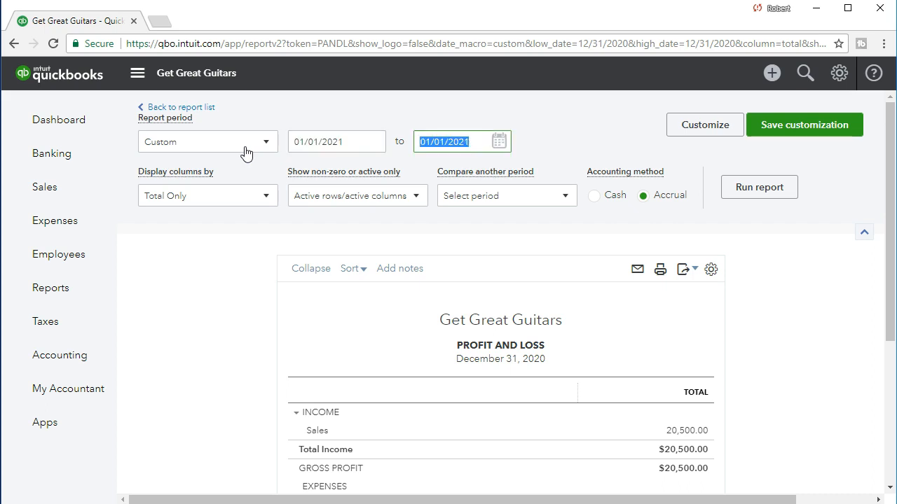
{"action": "left_click", "coordinate": [745, 189]}
{"action": "scroll", "coordinate": [758, 301], "scroll_direction": "down", "scroll_amount": 1}
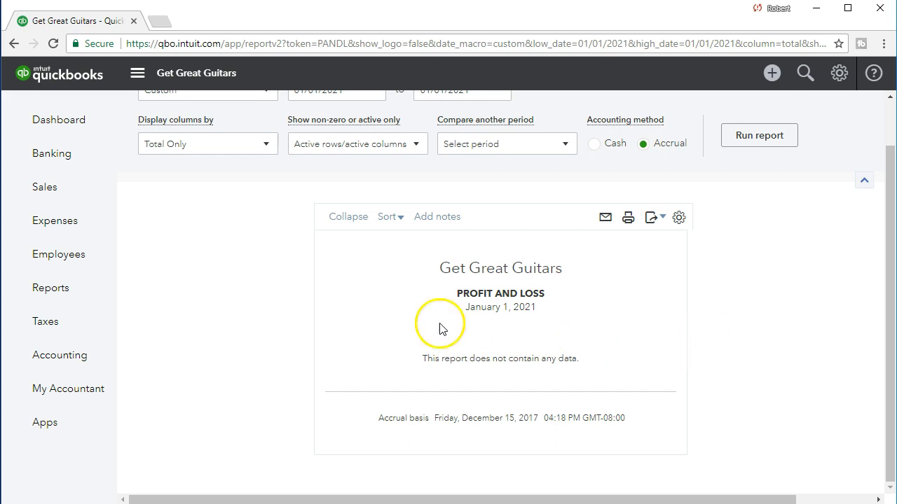
Step: Search the reports for "vend" and open the Vendor Balance Summary report
{"action": "left_click", "coordinate": [63, 295]}
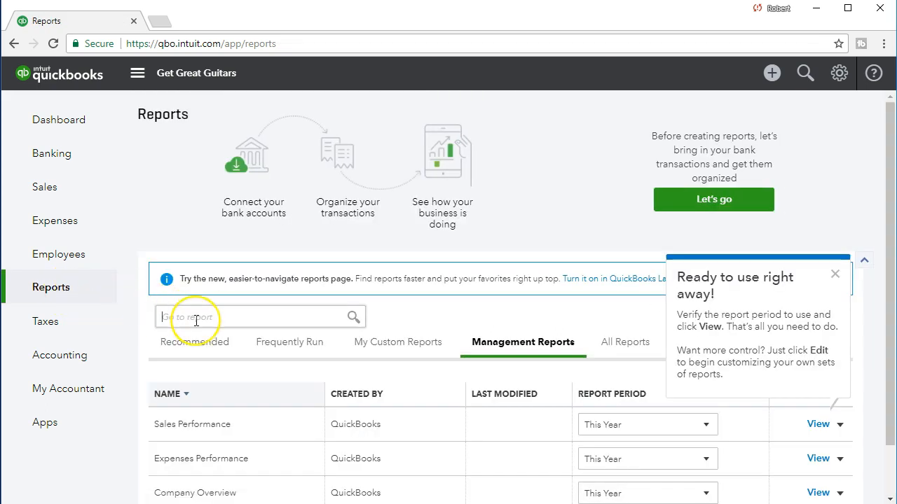
{"action": "left_click", "coordinate": [207, 316]}
{"action": "type", "text": "vend"}
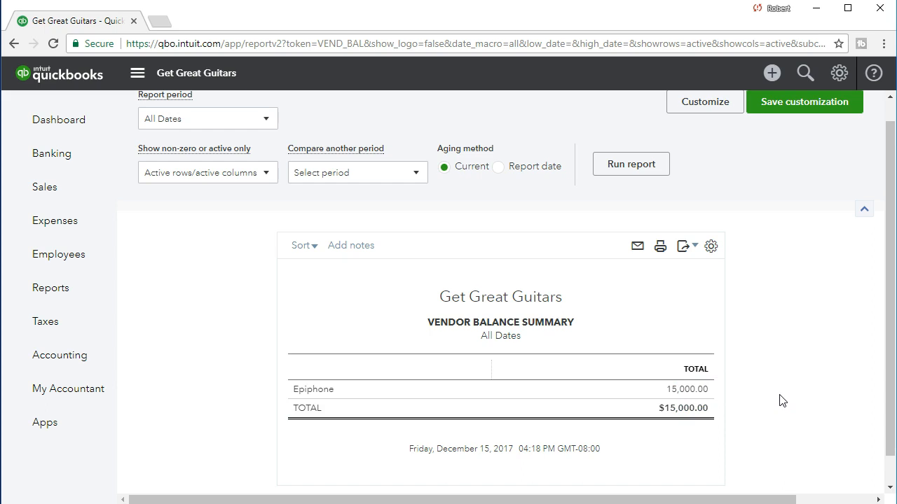
Step: Export the Vendor Balance Summary report to Excel
{"action": "left_click", "coordinate": [690, 246]}
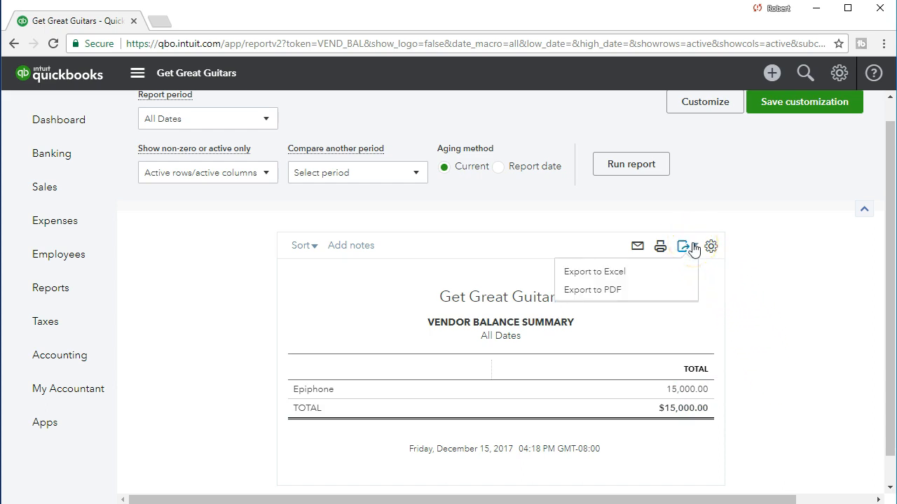
{"action": "left_click", "coordinate": [626, 269]}
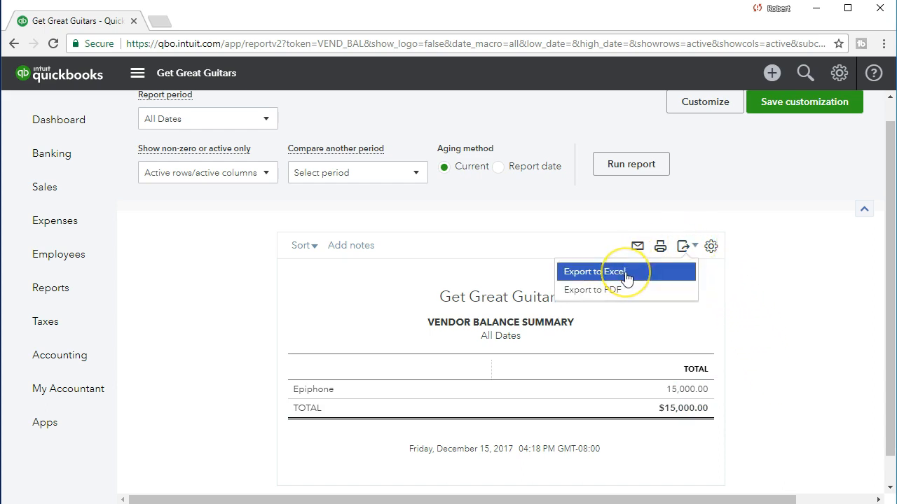
{"action": "left_click", "coordinate": [625, 276]}
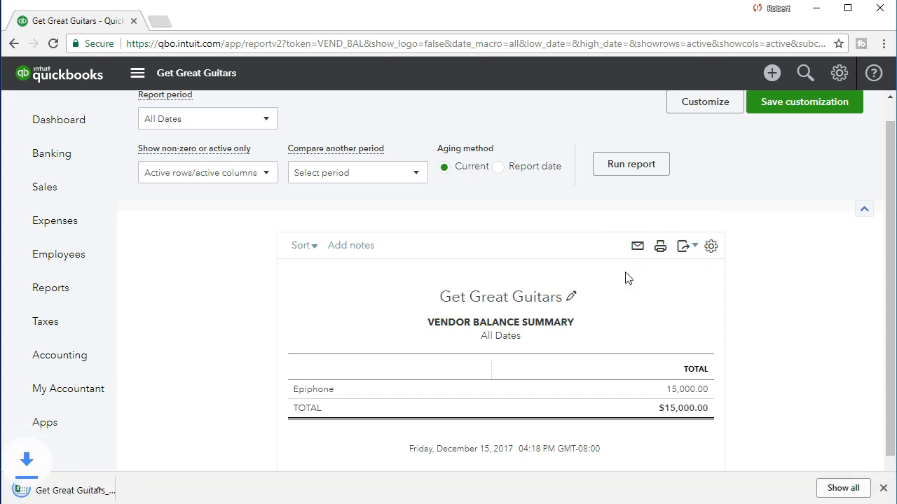
Step: Open the downloaded Vendor Balance Summary workbook in Excel and enable editing
{"action": "left_click", "coordinate": [68, 491]}
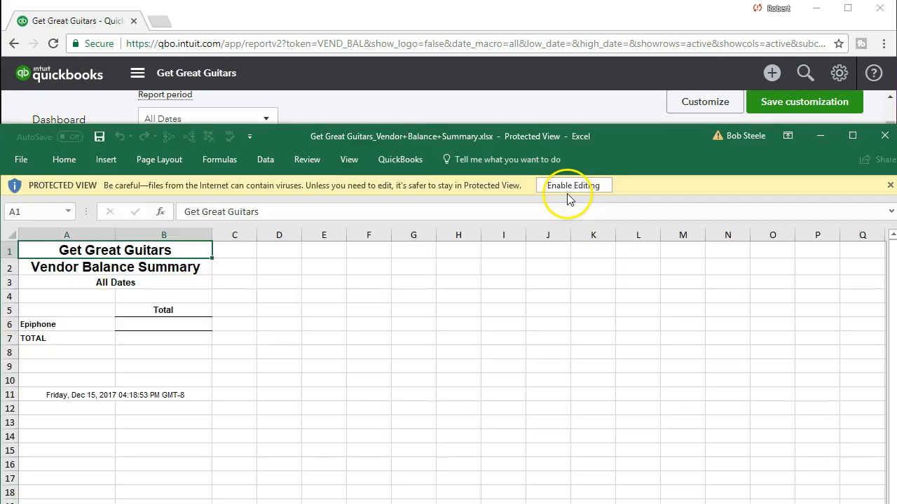
{"action": "left_click", "coordinate": [567, 187]}
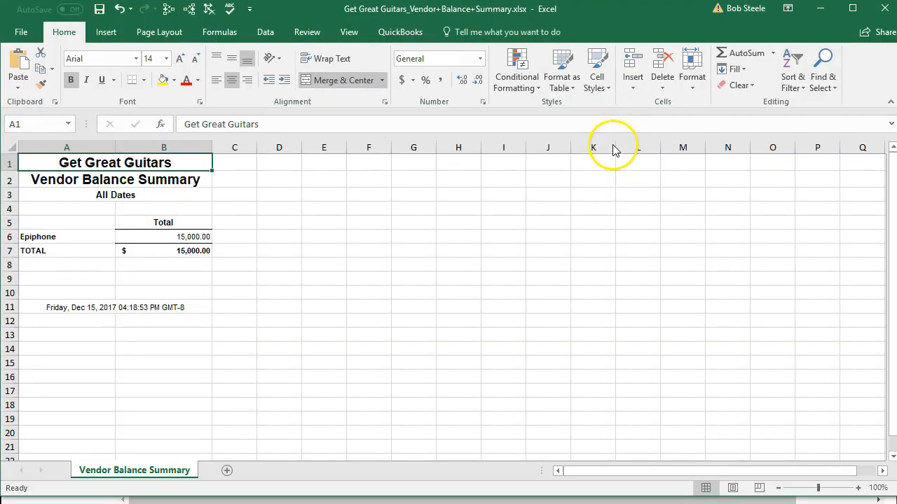
{"action": "left_click", "coordinate": [402, 277]}
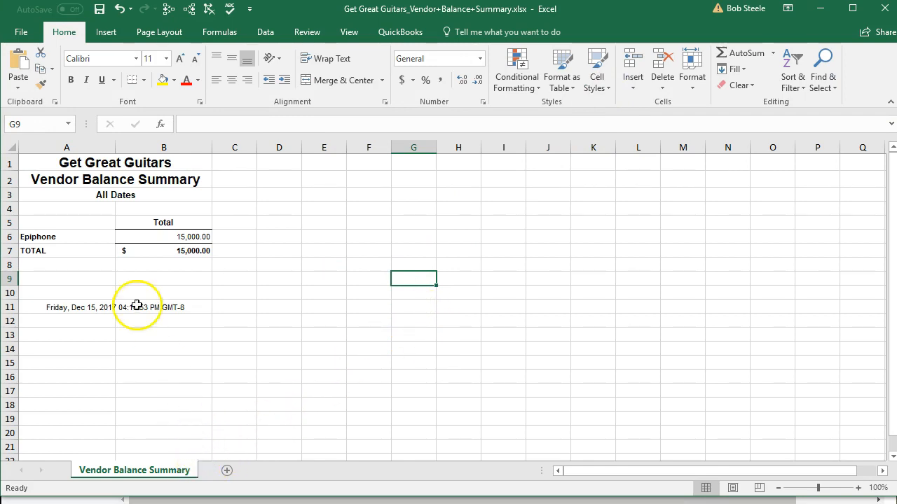
Step: Save the workbook in the Excel Docs 6 folder as "Section 6 Get Great Guitars_Vendor+Balance+Summary.xlsx"
{"action": "left_click", "coordinate": [21, 32]}
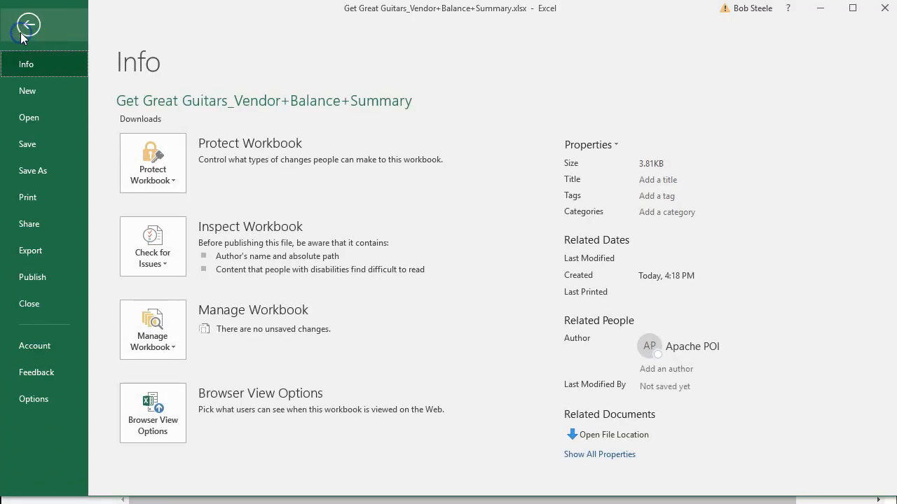
{"action": "left_click", "coordinate": [34, 173]}
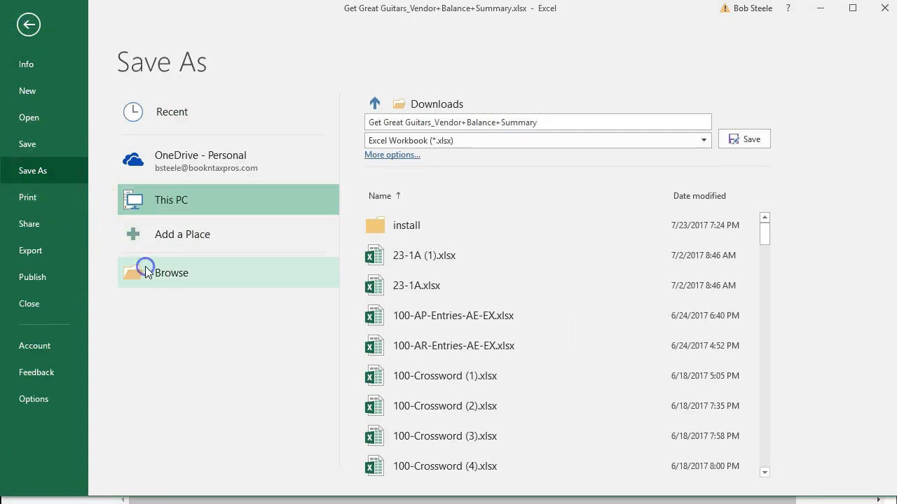
{"action": "left_click", "coordinate": [144, 271]}
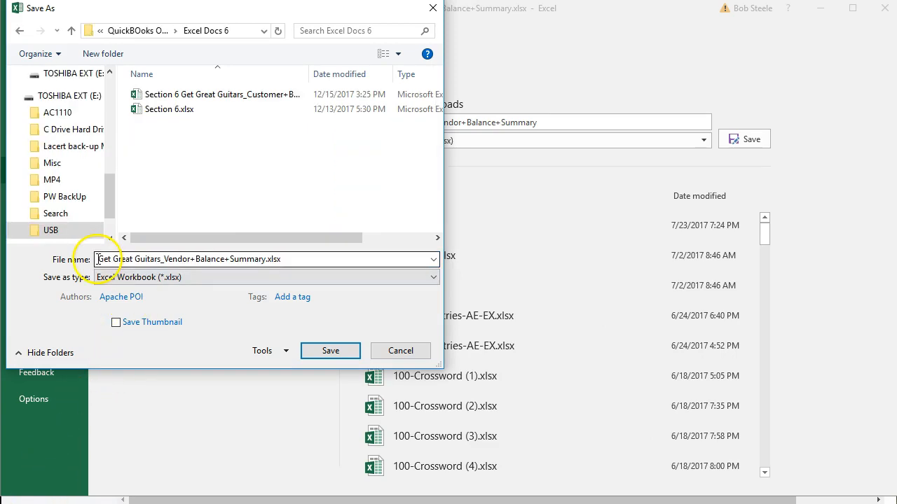
{"action": "left_click", "coordinate": [91, 258]}
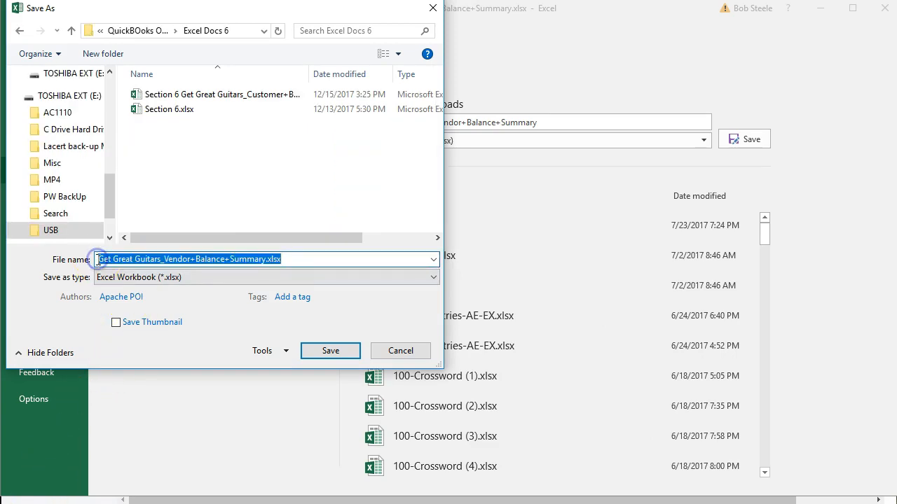
{"action": "left_click", "coordinate": [98, 258]}
{"action": "type", "text": "Secti"}
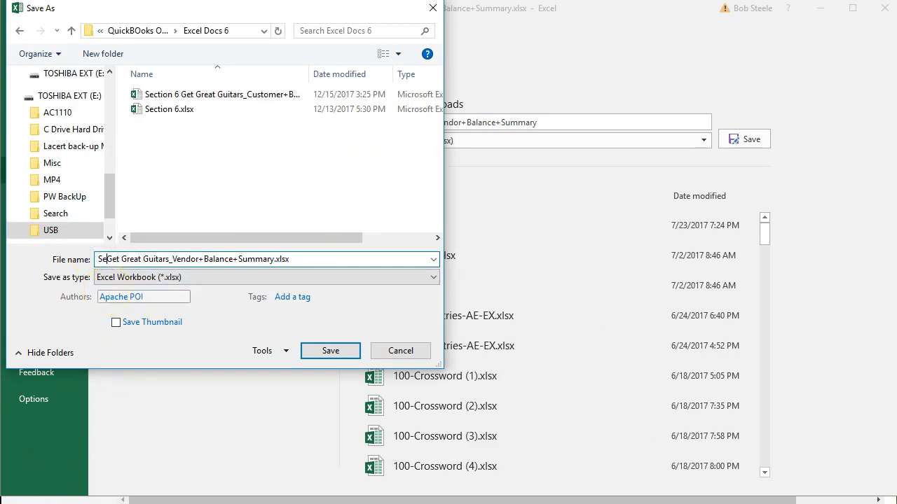
{"action": "type", "text": "on 6"}
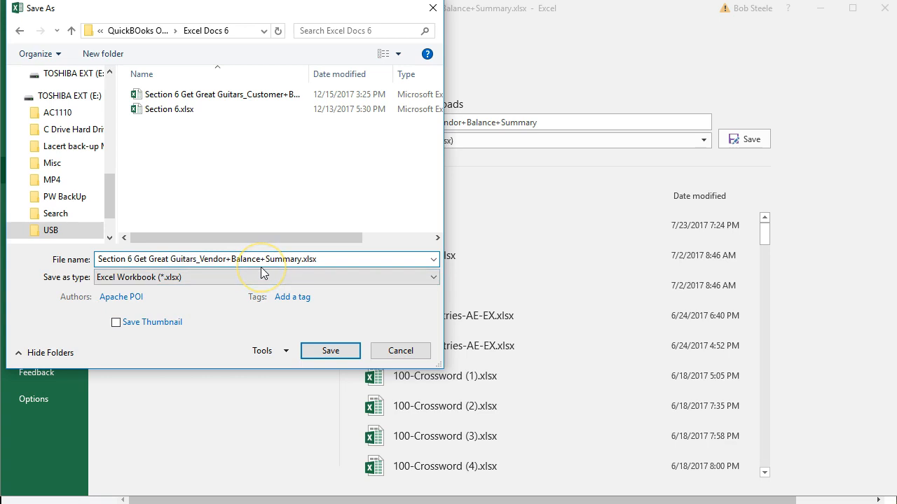
{"action": "left_click", "coordinate": [329, 354]}
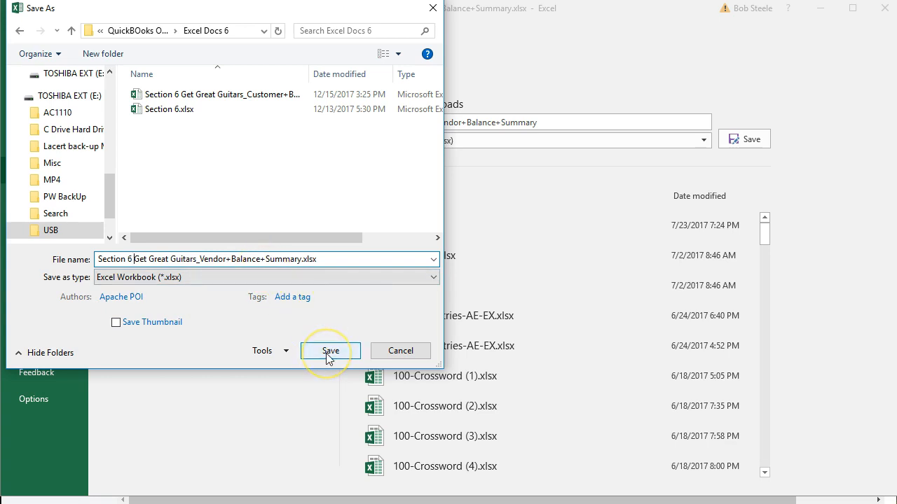
{"action": "left_click", "coordinate": [330, 354]}
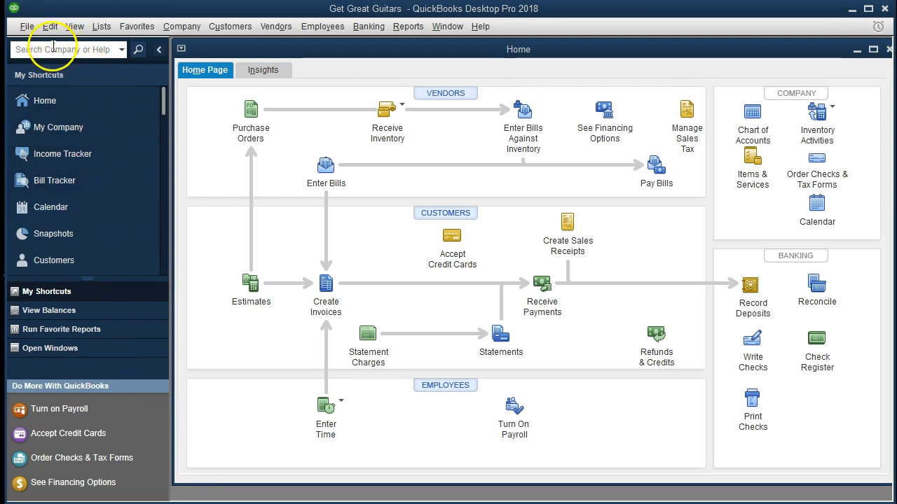
{"action": "left_click", "coordinate": [26, 27]}
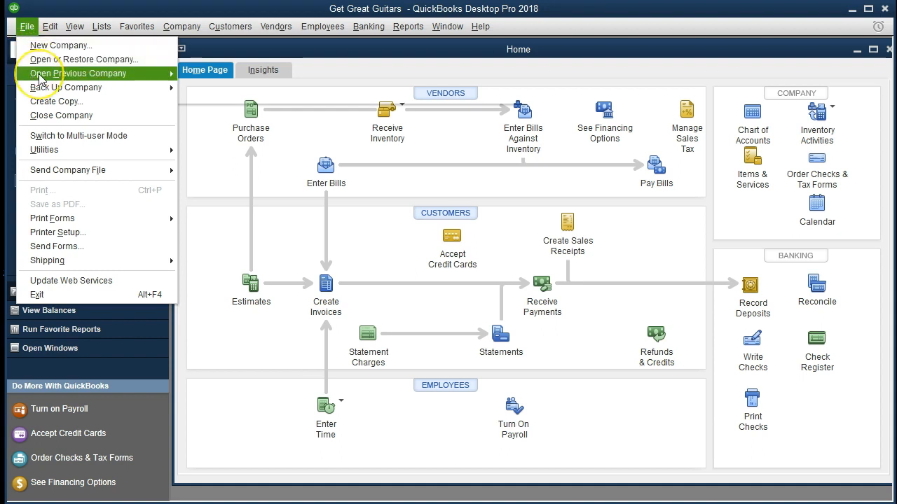
{"action": "mouse_move", "coordinate": [39, 76]}
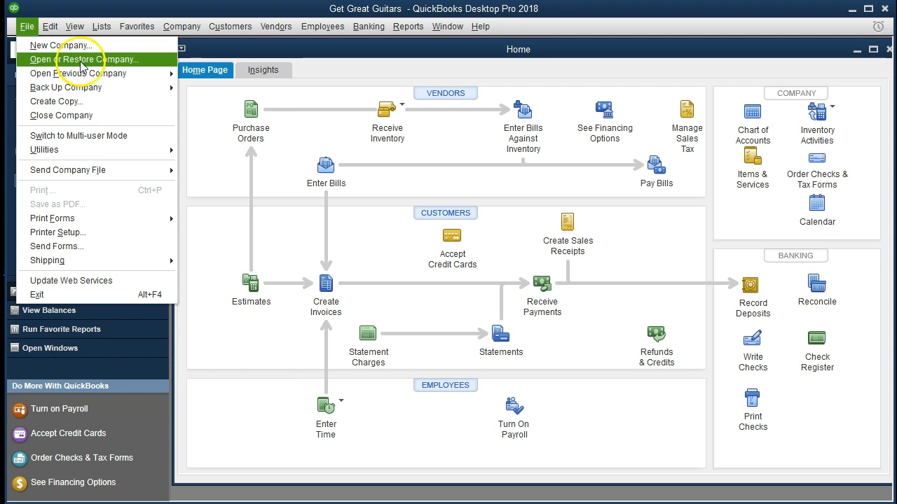
{"action": "left_click", "coordinate": [357, 54]}
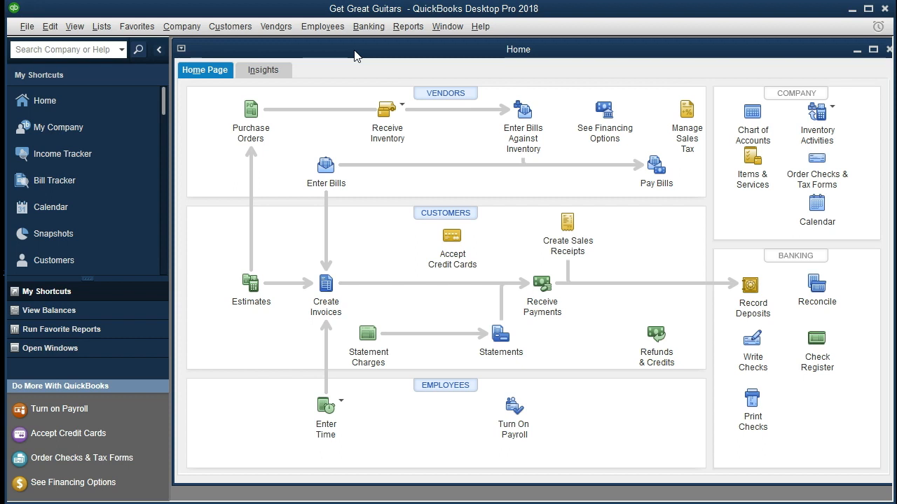
{"action": "left_click", "coordinate": [75, 26]}
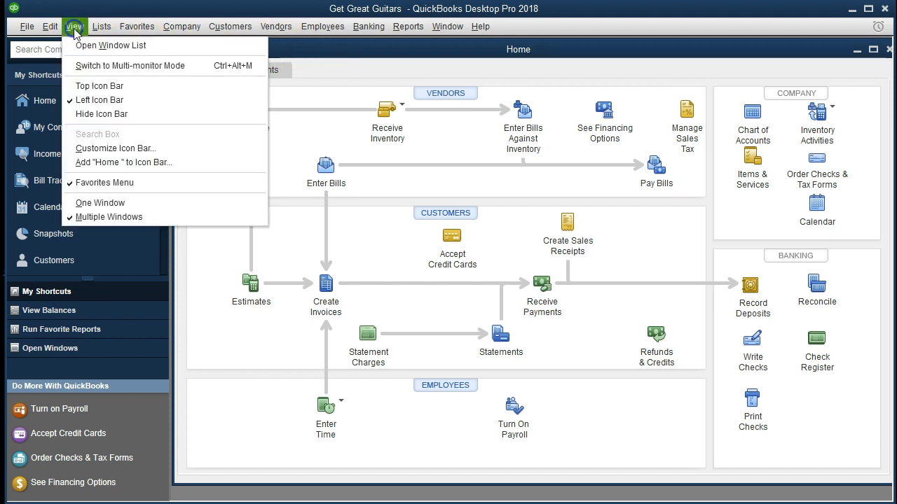
{"action": "mouse_move", "coordinate": [101, 26]}
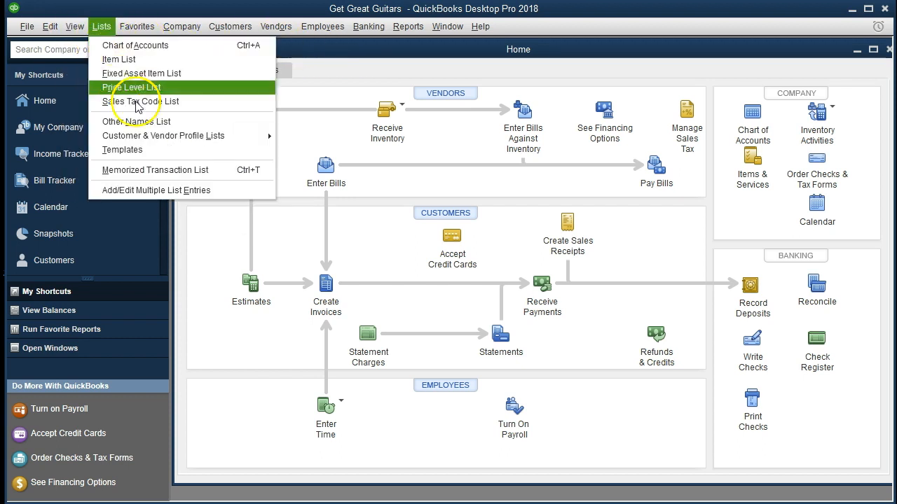
{"action": "left_click", "coordinate": [201, 259]}
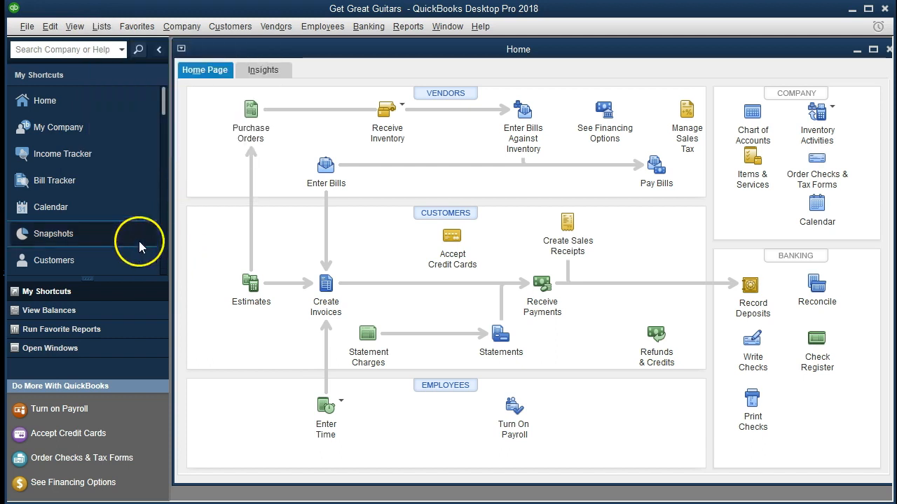
{"action": "left_click", "coordinate": [106, 100]}
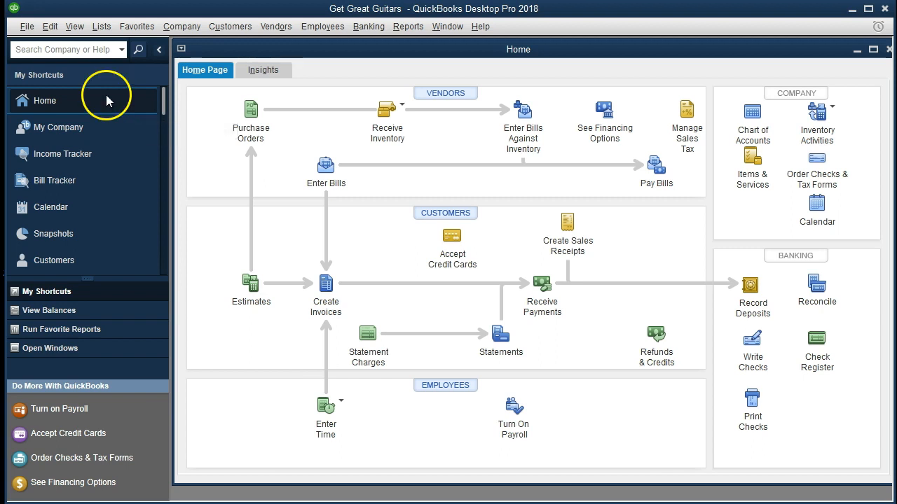
Step: In QuickBooks Desktop Pro 2018, show the open window list and maximize the Home window
{"action": "left_click", "coordinate": [77, 27]}
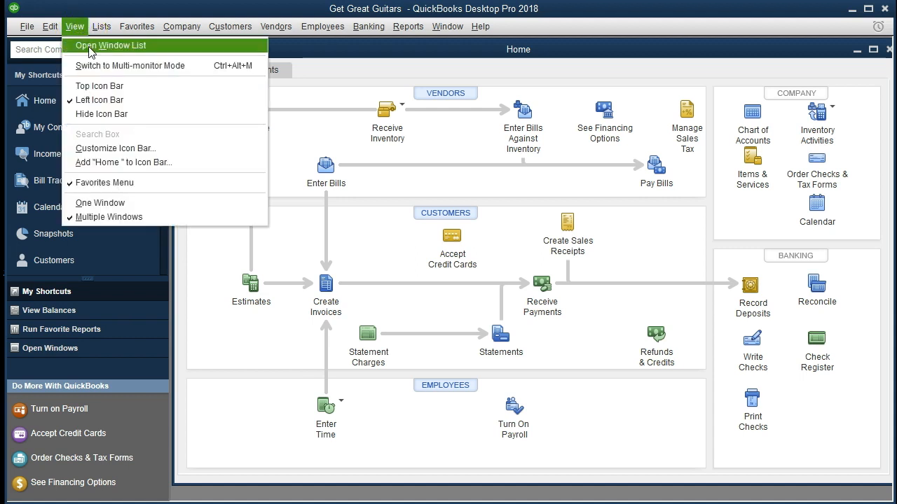
{"action": "left_click", "coordinate": [89, 47]}
{"action": "left_click", "coordinate": [89, 102]}
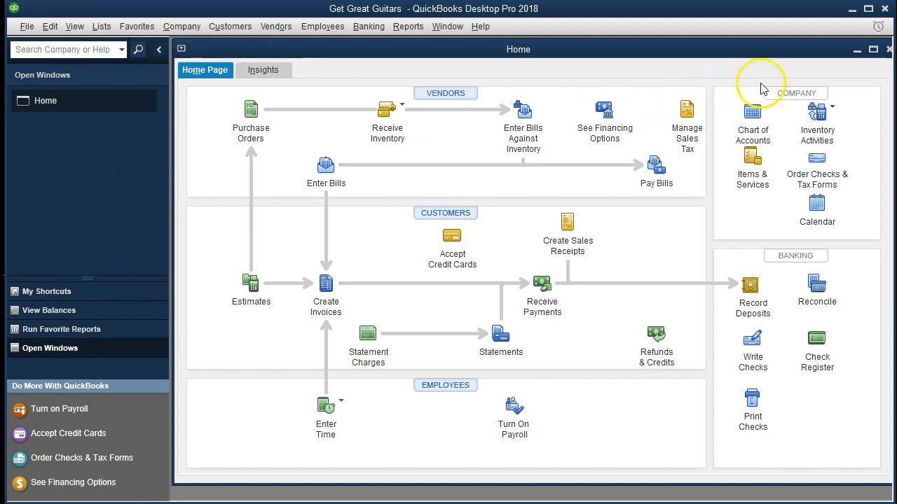
{"action": "left_click", "coordinate": [874, 50]}
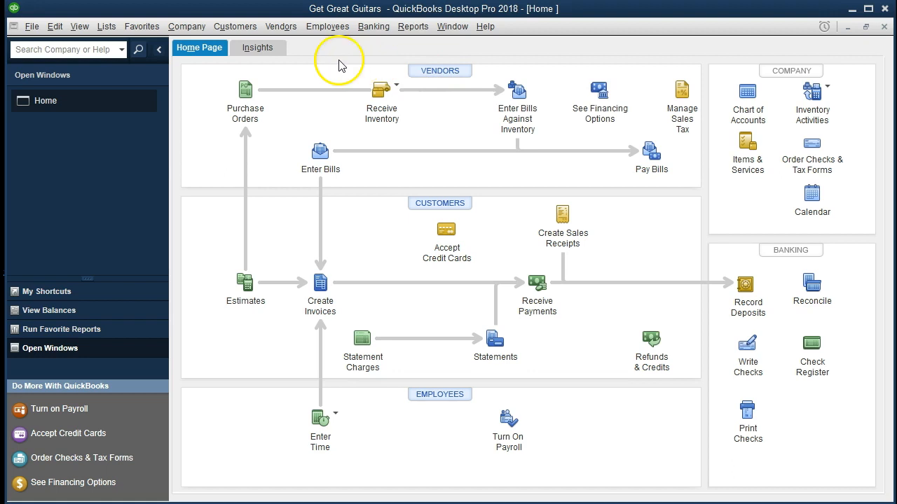
Step: Open the Vendor Center
{"action": "left_click", "coordinate": [286, 26]}
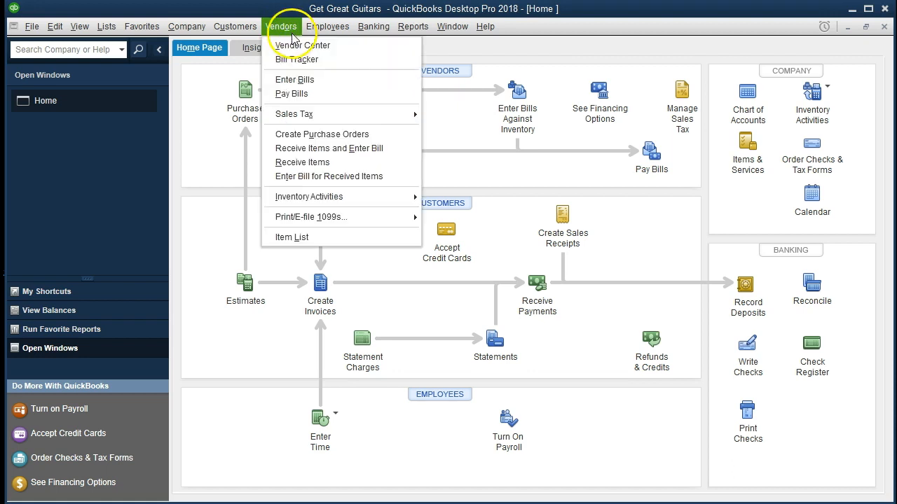
{"action": "left_click", "coordinate": [297, 46]}
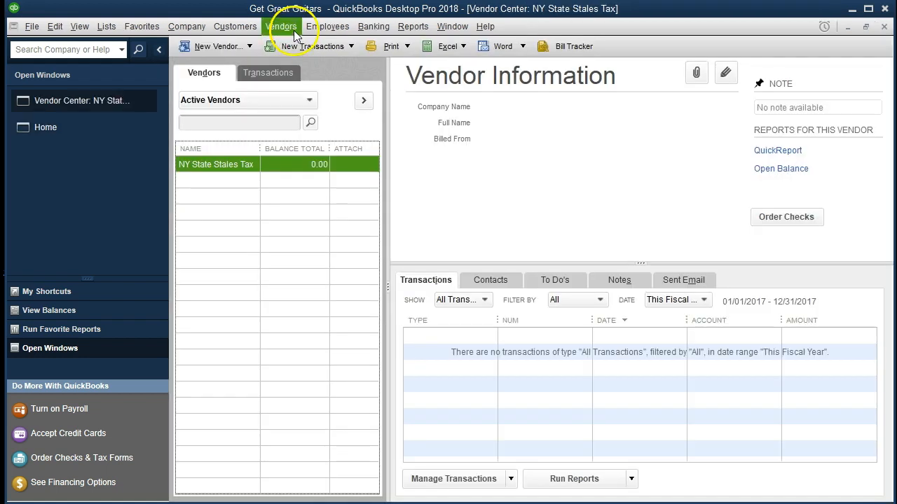
{"action": "left_click", "coordinate": [293, 31]}
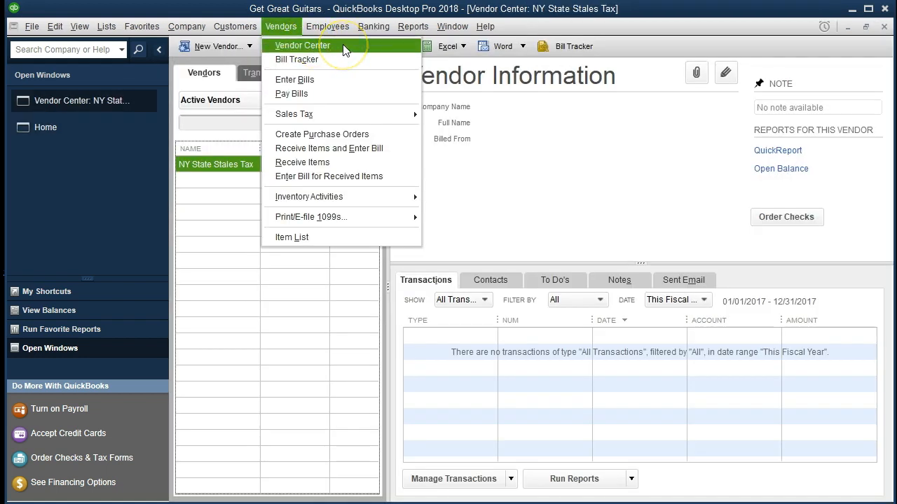
{"action": "left_click", "coordinate": [555, 159]}
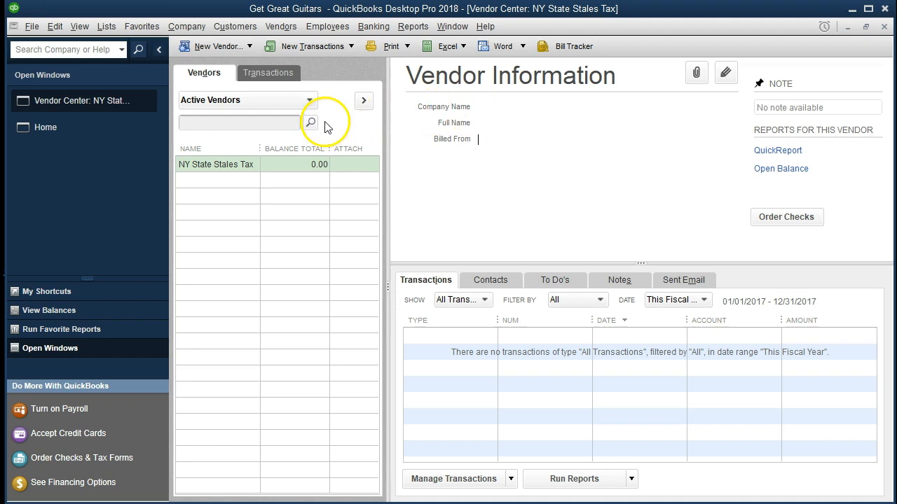
Step: Start a single new vendor record and enter Epiphone as the vendor name
{"action": "left_click", "coordinate": [243, 46]}
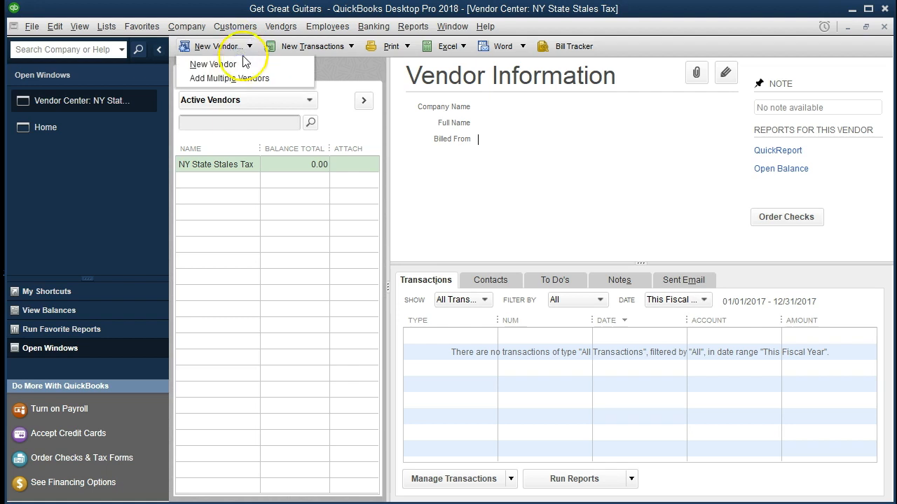
{"action": "left_click", "coordinate": [246, 79]}
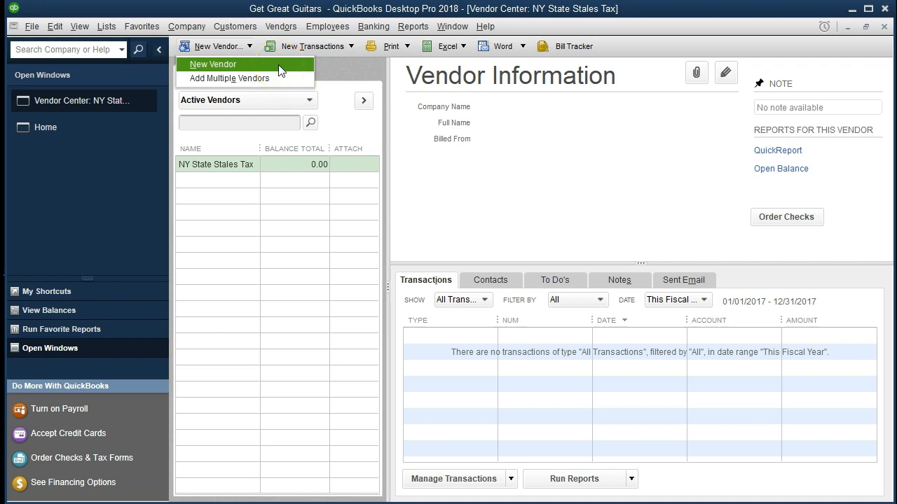
{"action": "left_click", "coordinate": [279, 65]}
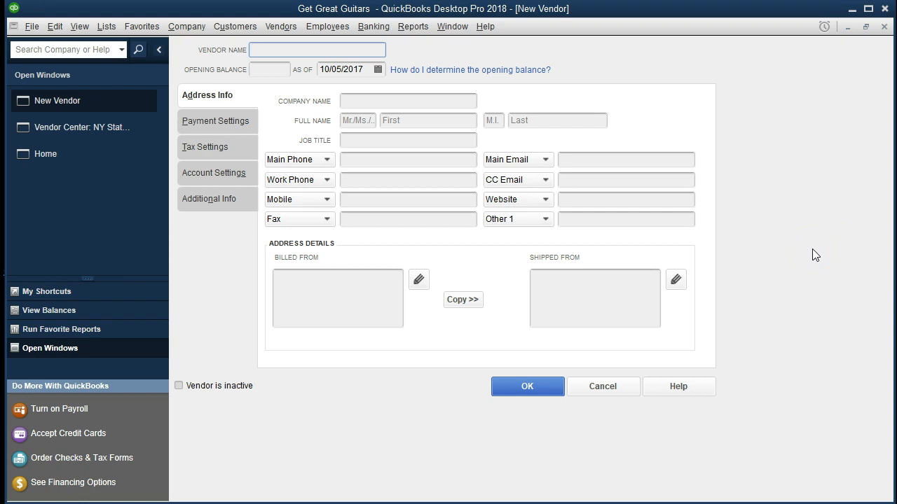
{"action": "type", "text": "Epiphine"}
{"action": "key", "text": "BackSpace"}
{"action": "key", "text": "BackSpace"}
{"action": "key", "text": "BackSpace"}
{"action": "key", "text": "BackSpace"}
{"action": "key", "text": "BackSpace"}
{"action": "key", "text": "BackSpace"}
{"action": "type", "text": "iphone"}
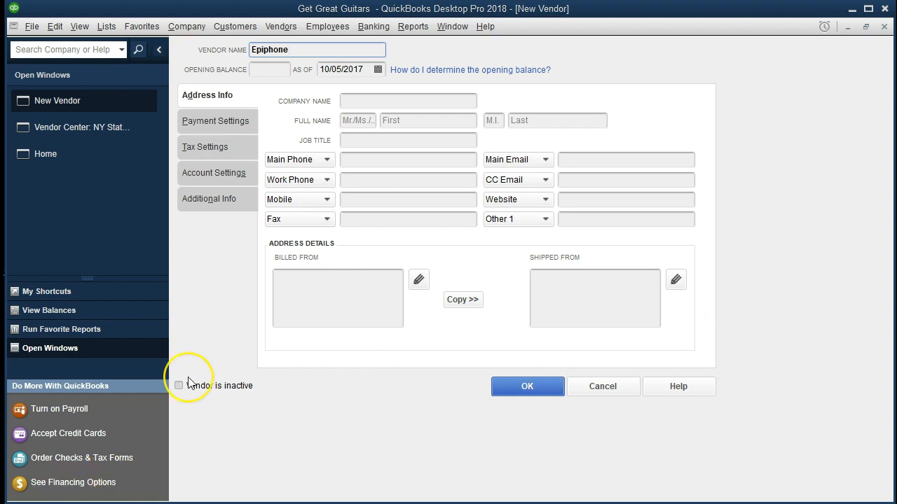
Step: Set the new vendor's opening balance to 15000 as of 12/31/2020
{"action": "left_click", "coordinate": [274, 69]}
{"action": "type", "text": "15000"}
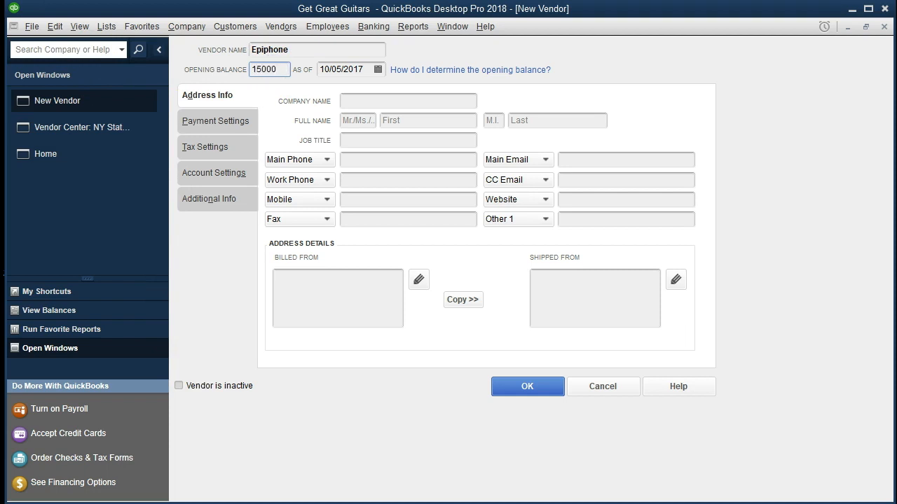
{"action": "key", "text": "Tab"}
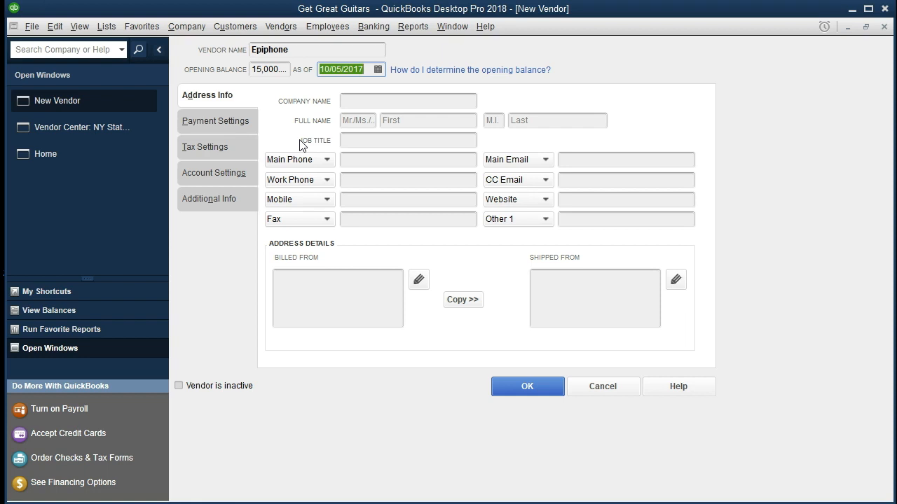
{"action": "type", "text": "12"}
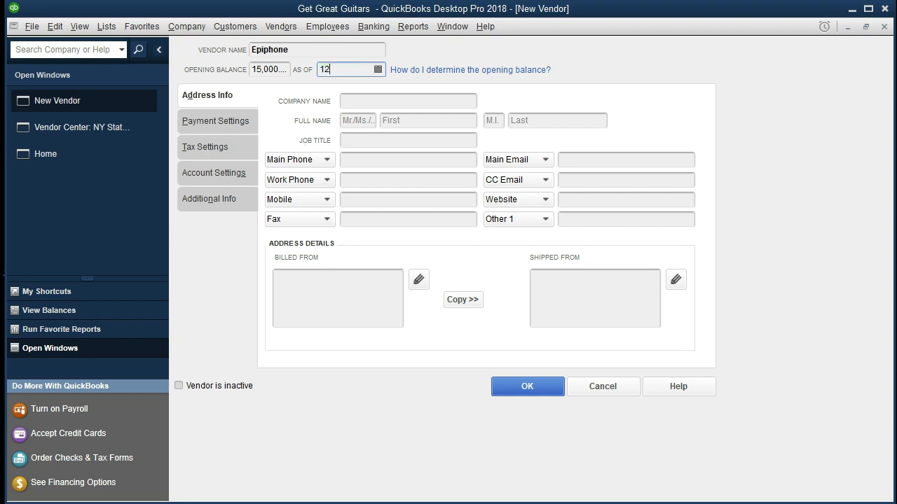
{"action": "type", "text": "/31/2020"}
{"action": "key", "text": "Tab"}
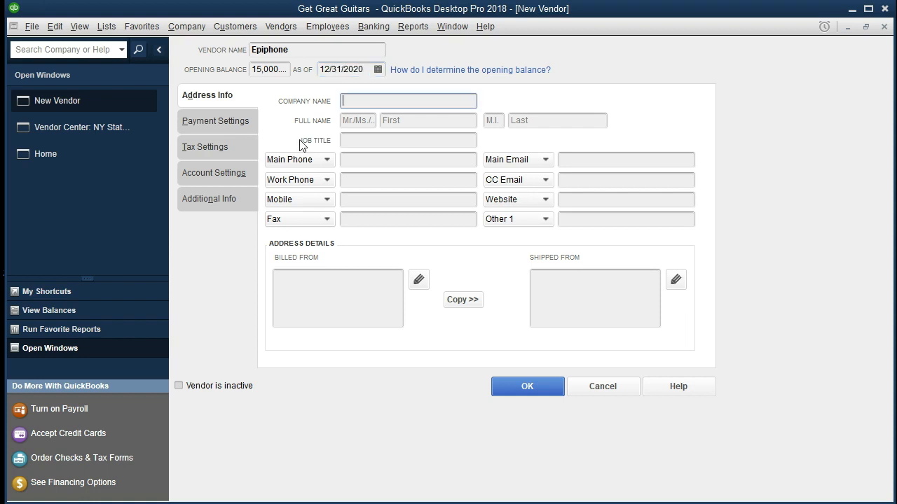
Step: Enter Epiphone as the company name in the new vendor's address information
{"action": "left_click", "coordinate": [309, 127]}
{"action": "type", "text": "Epiphone"}
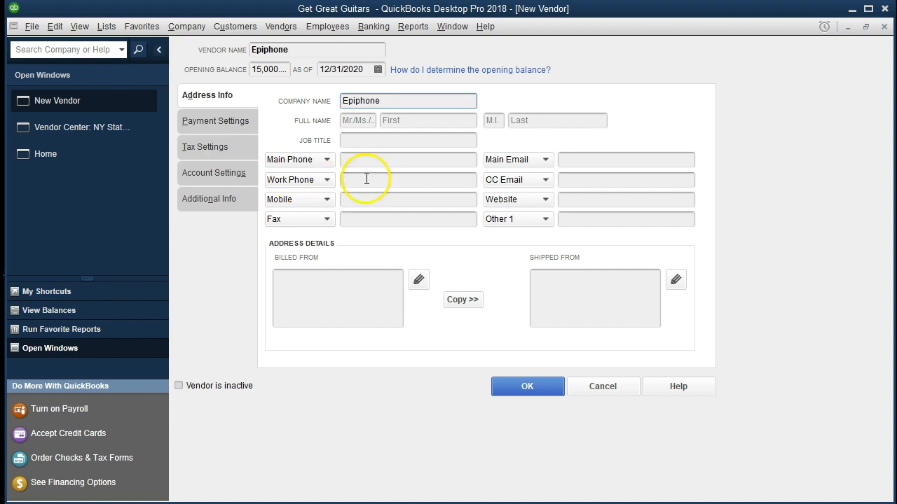
{"action": "left_click", "coordinate": [375, 140]}
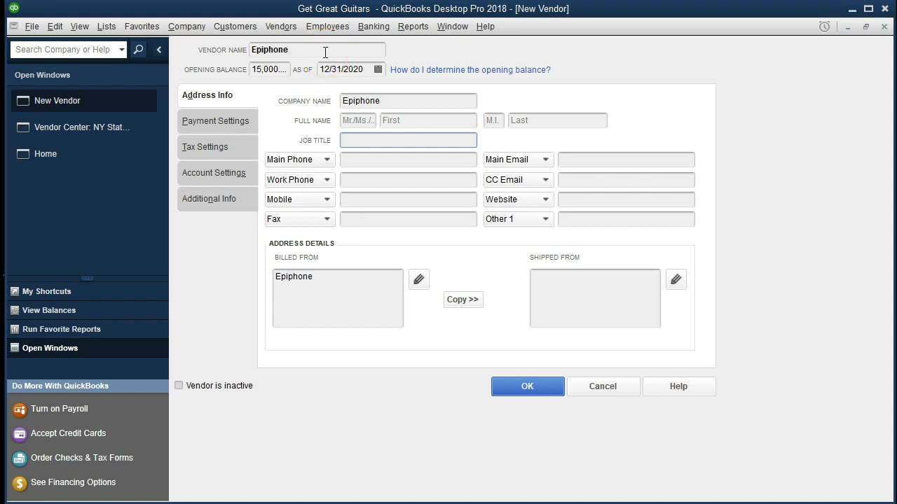
{"action": "left_click", "coordinate": [317, 290]}
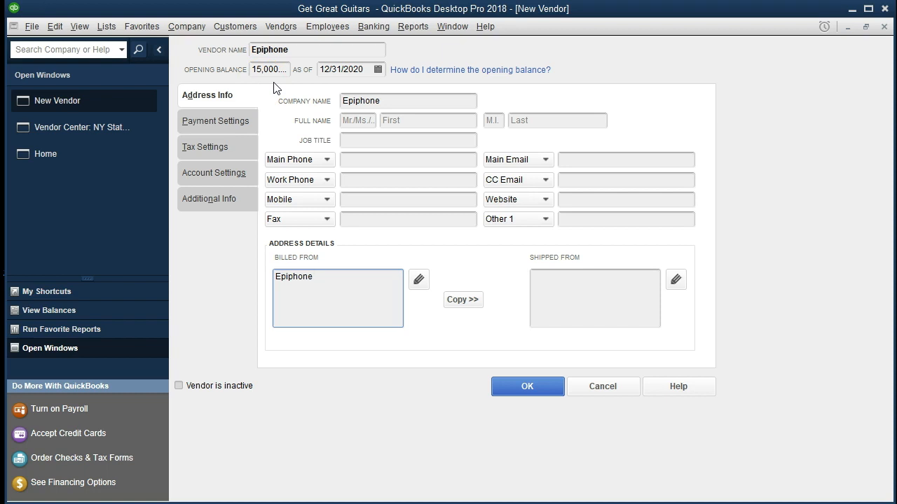
Step: Review the new vendor's payment, tax, account and additional settings without filling them in, and save the Epiphone vendor record
{"action": "left_click", "coordinate": [218, 125]}
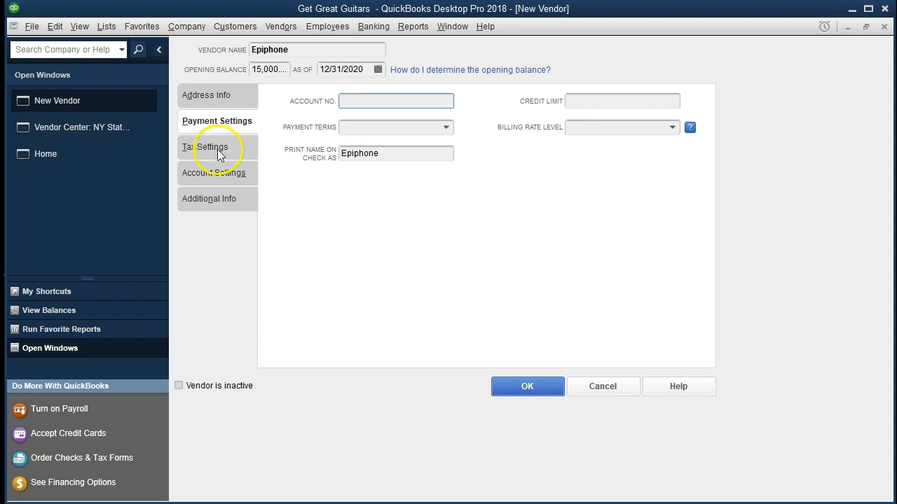
{"action": "left_click", "coordinate": [216, 149]}
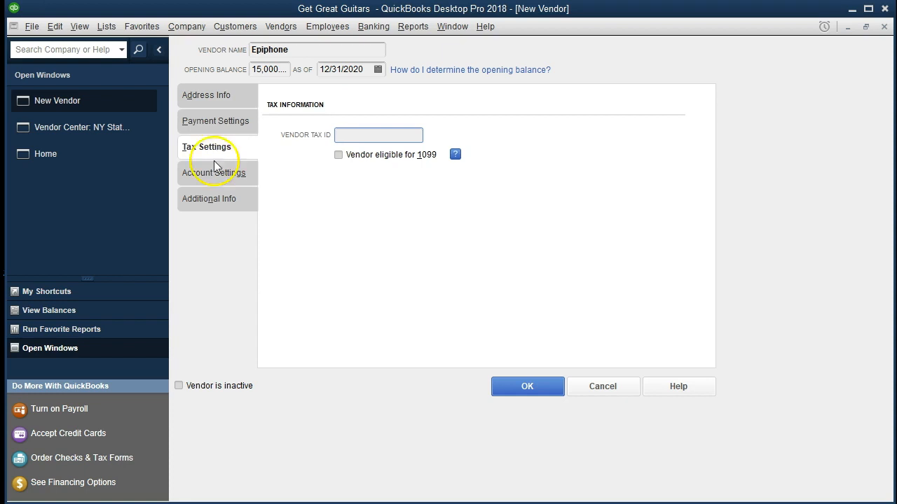
{"action": "left_click", "coordinate": [212, 174]}
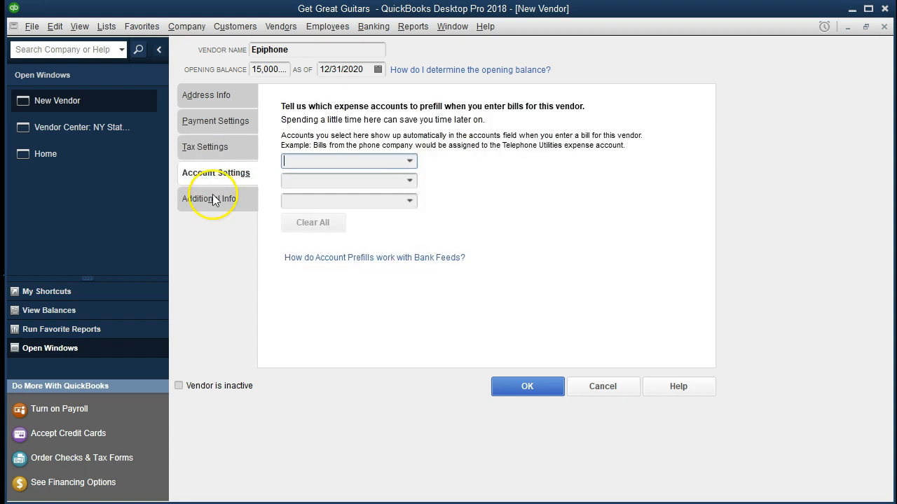
{"action": "left_click", "coordinate": [207, 202]}
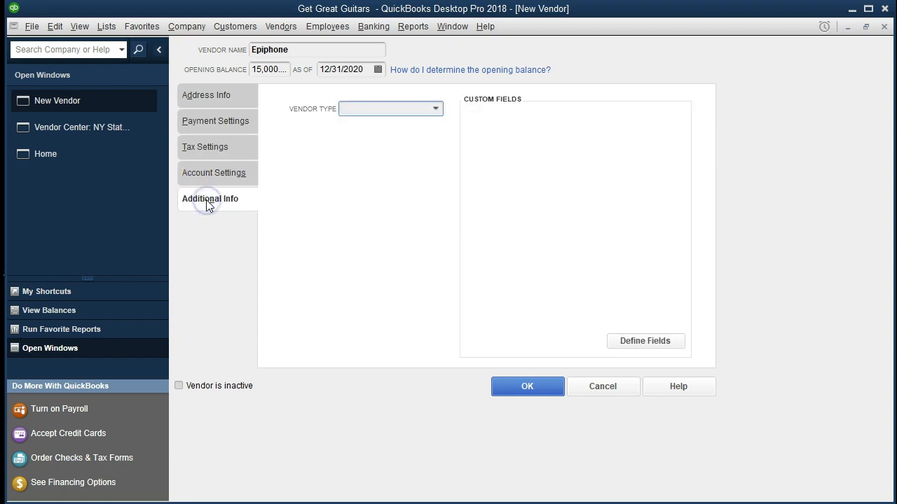
{"action": "left_click", "coordinate": [213, 98]}
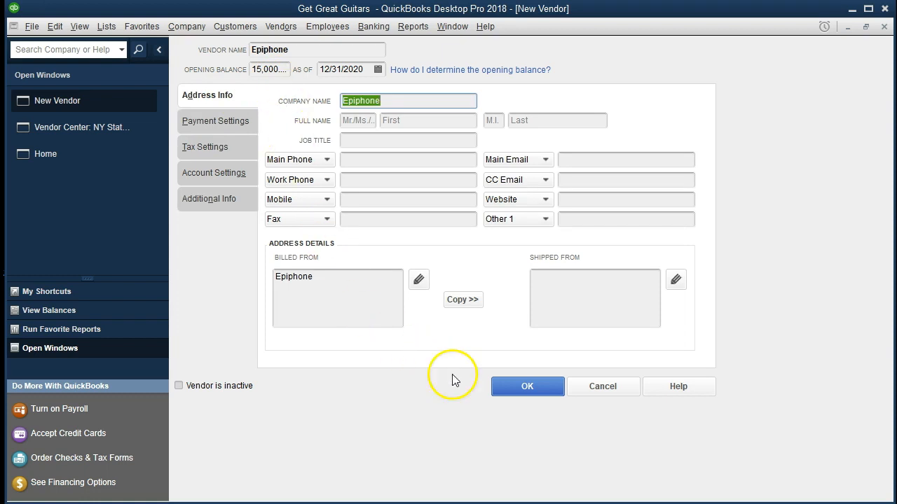
{"action": "left_click", "coordinate": [505, 387]}
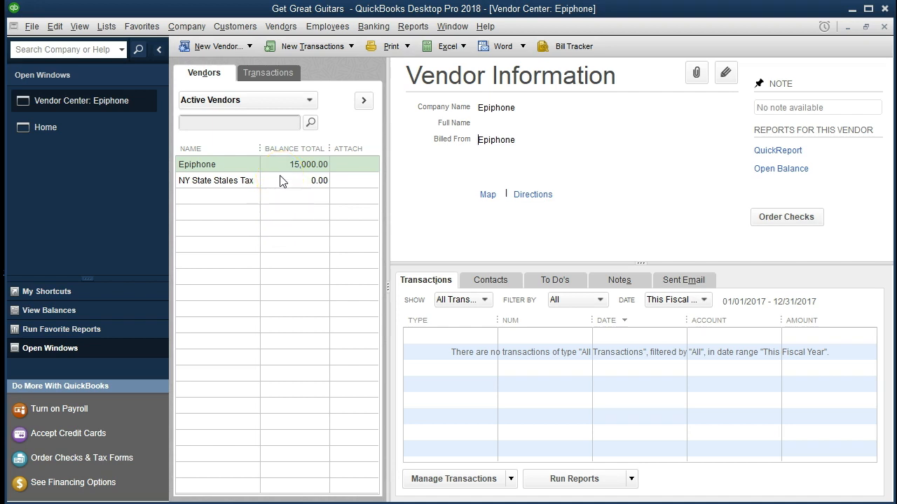
Step: Run the standard Balance Sheet report as of 12/31/2020
{"action": "left_click", "coordinate": [406, 28]}
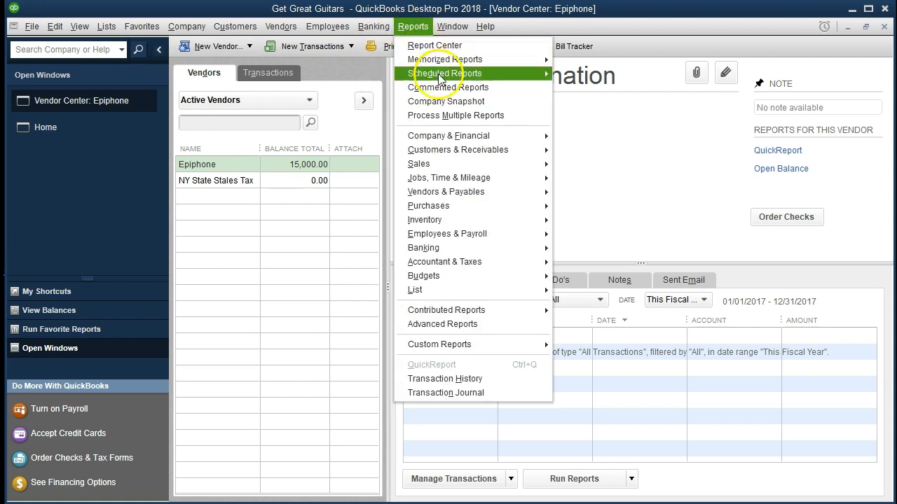
{"action": "mouse_move", "coordinate": [500, 140]}
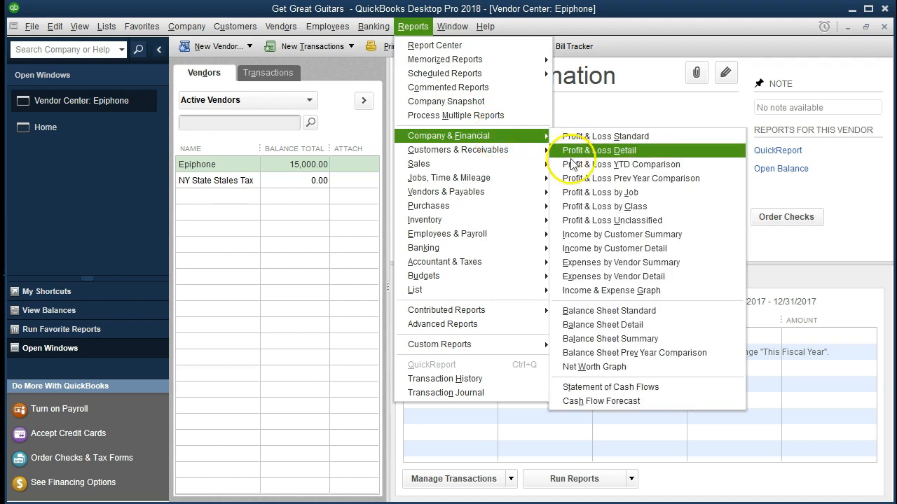
{"action": "left_click", "coordinate": [685, 320]}
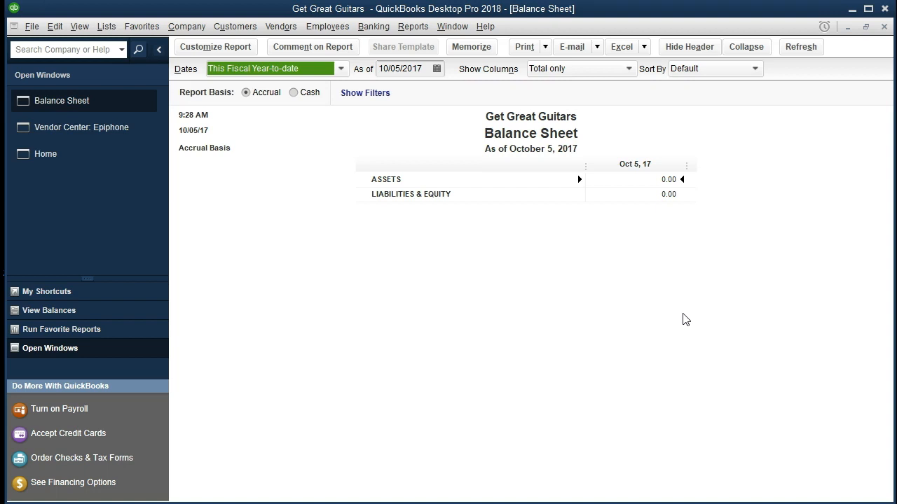
{"action": "key", "text": "Tab"}
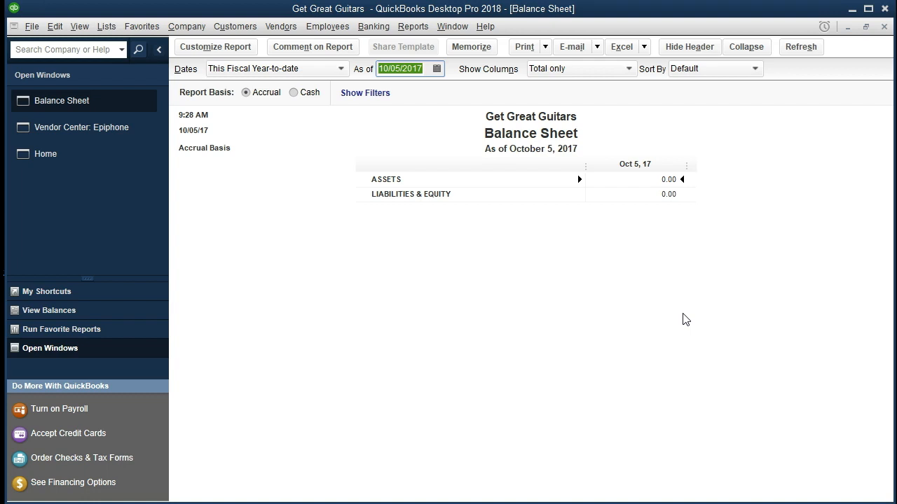
{"action": "type", "text": "12/31"}
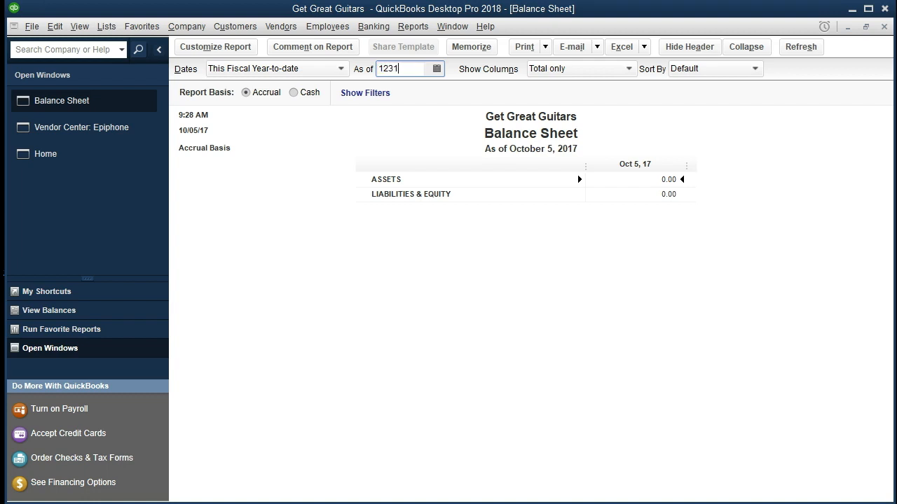
{"action": "type", "text": "/20"}
{"action": "key", "text": "Tab"}
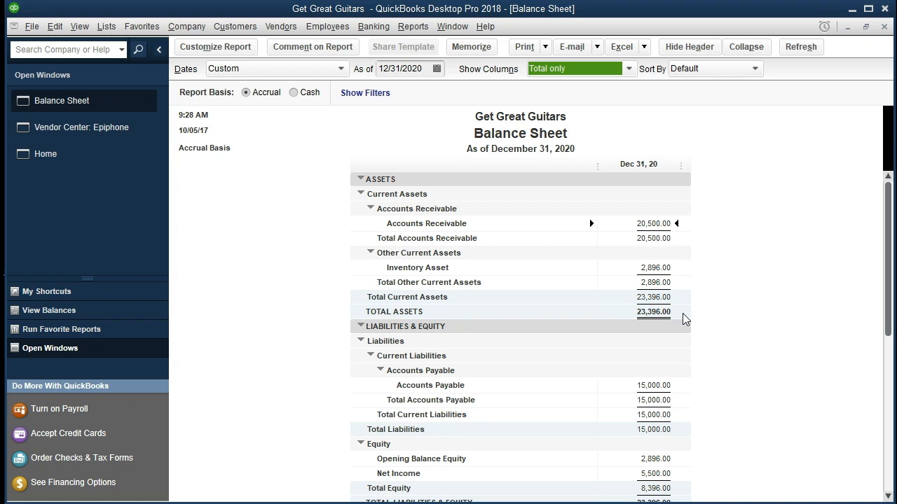
Step: Drill down from the Balance Sheet's Accounts Payable amount to the Epiphone opening balance bill
{"action": "scroll", "coordinate": [685, 318], "scroll_direction": "down", "scroll_amount": 1}
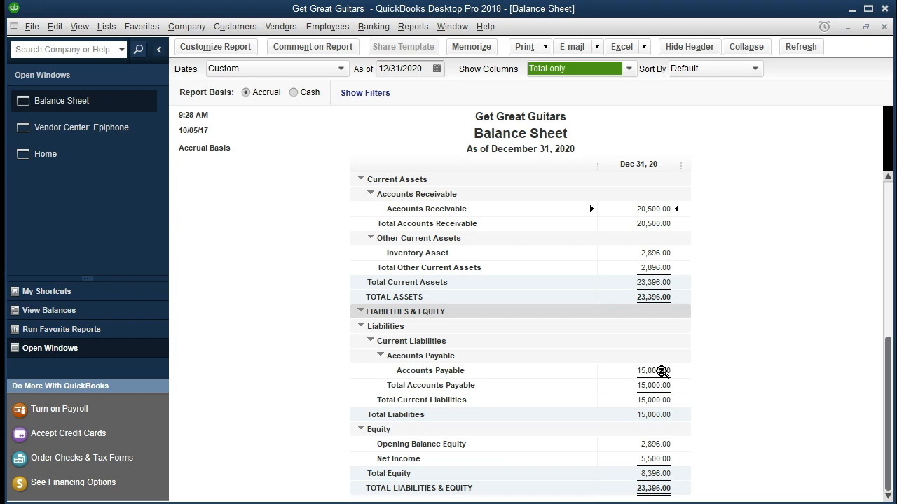
{"action": "double_click", "coordinate": [662, 372]}
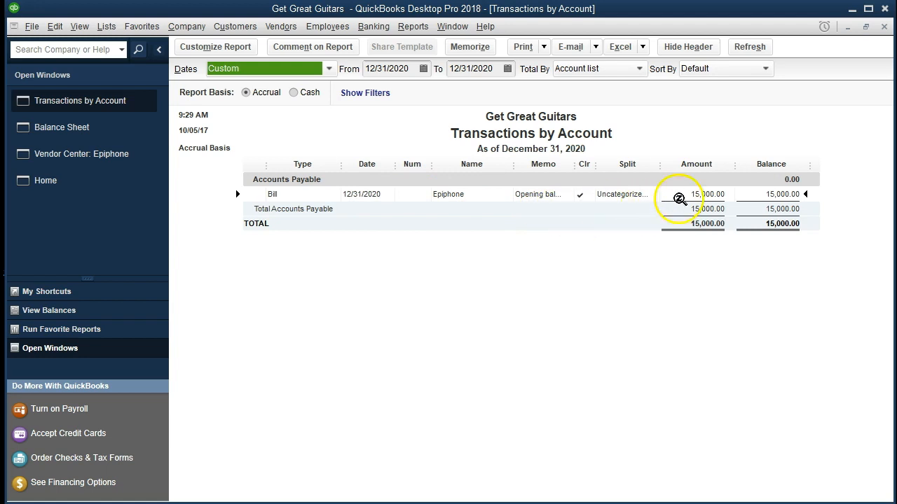
{"action": "left_click", "coordinate": [710, 195]}
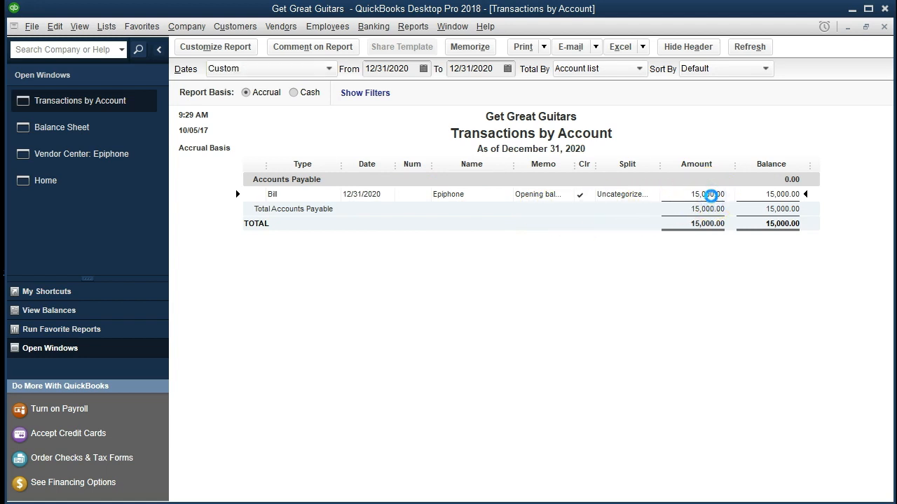
{"action": "double_click", "coordinate": [710, 196]}
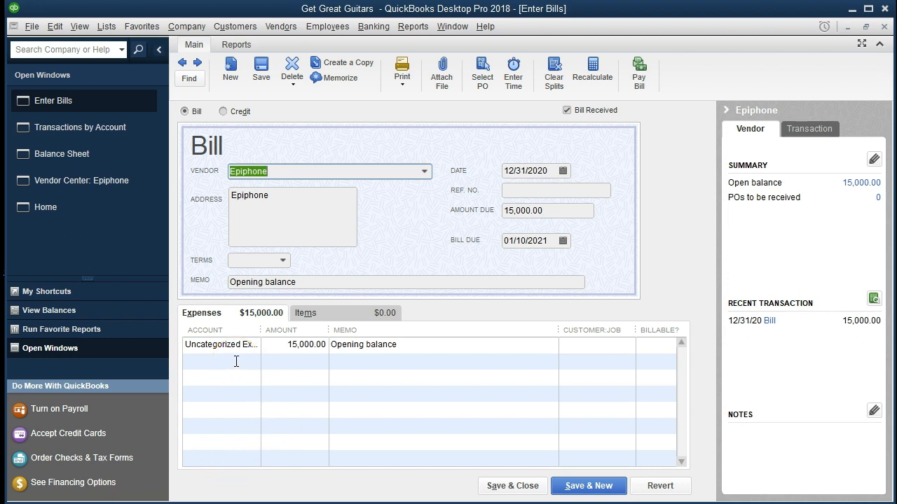
Step: Examine the bill's expense lines, and close the bill and the Transactions by Account report to return to the Balance Sheet
{"action": "left_click", "coordinate": [410, 344]}
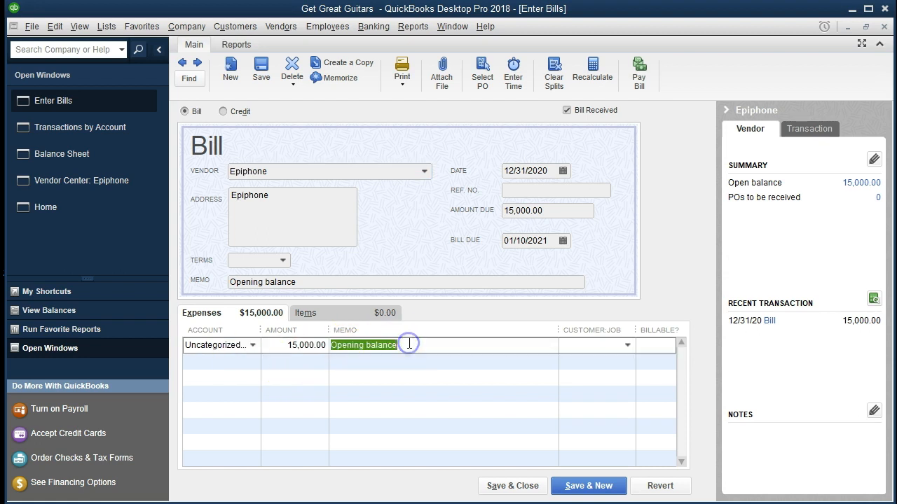
{"action": "left_click", "coordinate": [224, 359]}
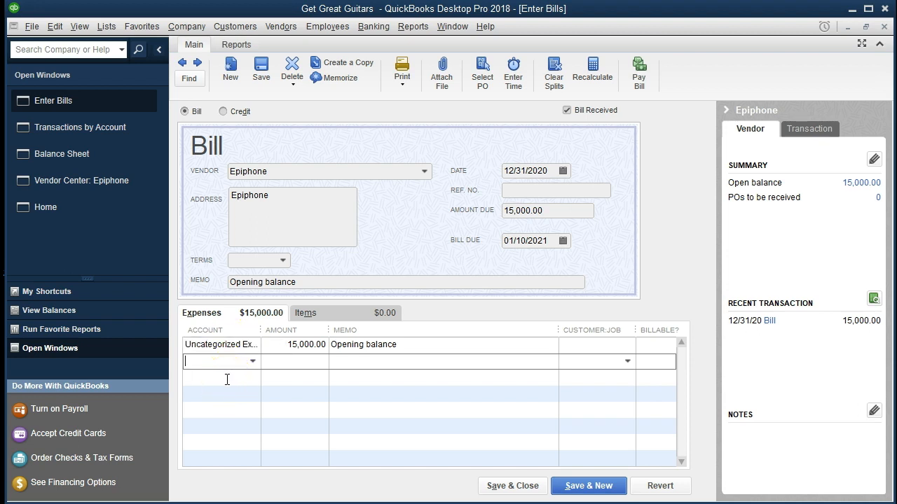
{"action": "left_click", "coordinate": [886, 26]}
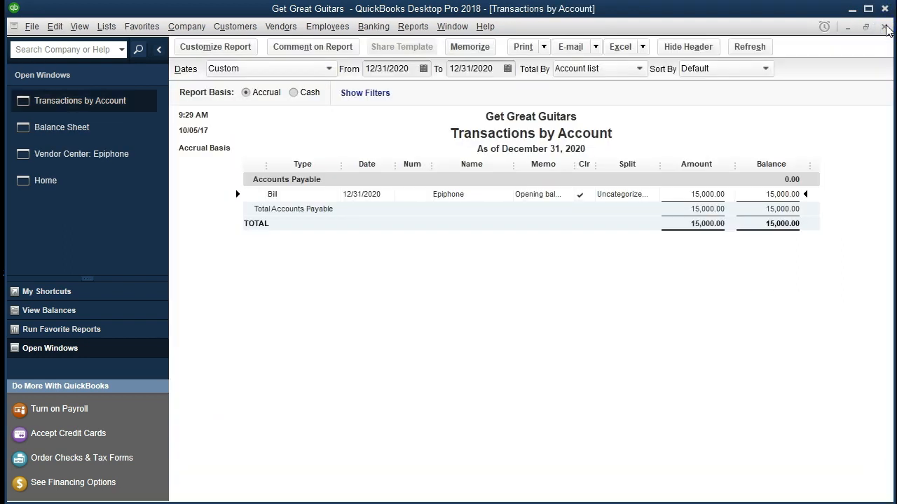
{"action": "left_click", "coordinate": [885, 27]}
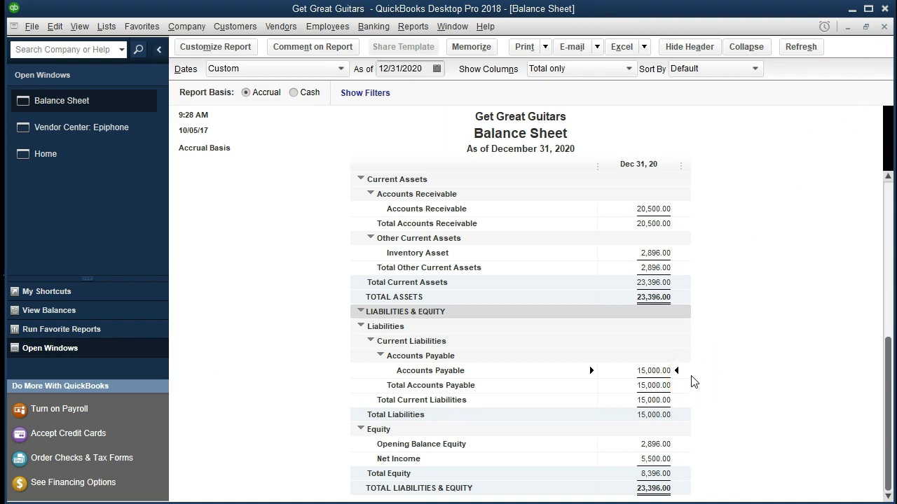
Step: Run the standard Profit & Loss report from 01/01/2020 to 12/31/2020
{"action": "left_click", "coordinate": [419, 28]}
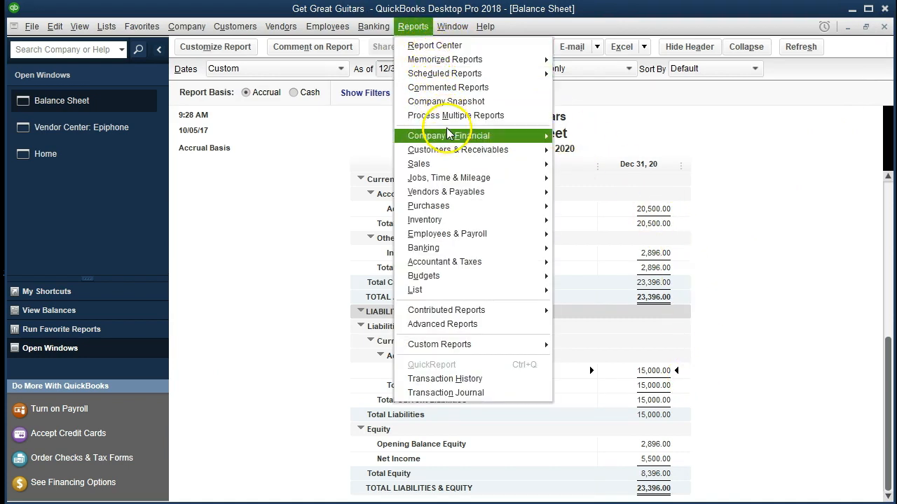
{"action": "mouse_move", "coordinate": [450, 138]}
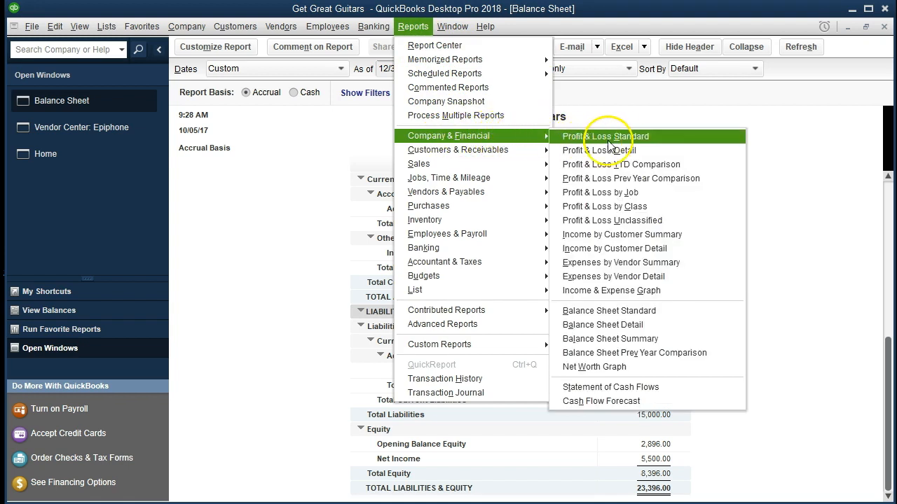
{"action": "left_click", "coordinate": [677, 140]}
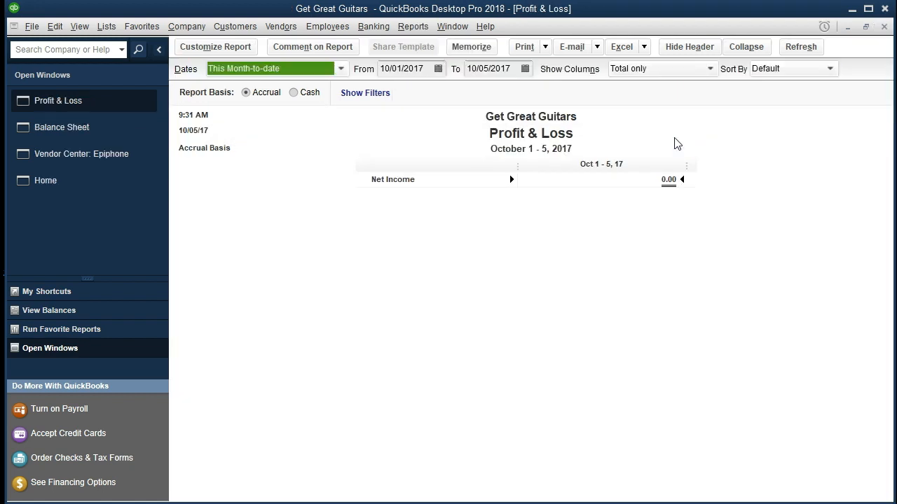
{"action": "key", "text": "Tab"}
{"action": "type", "text": "01"}
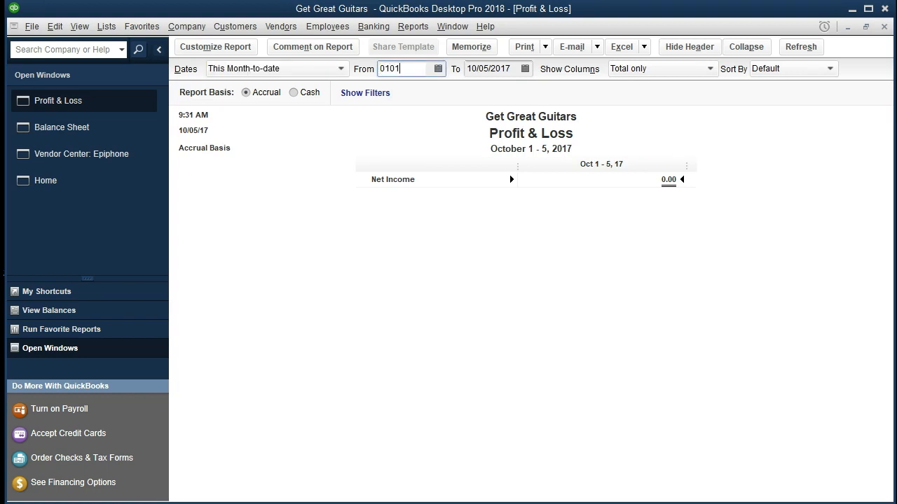
{"action": "type", "text": "/01/20"}
{"action": "key", "text": "Tab"}
{"action": "type", "text": "12"}
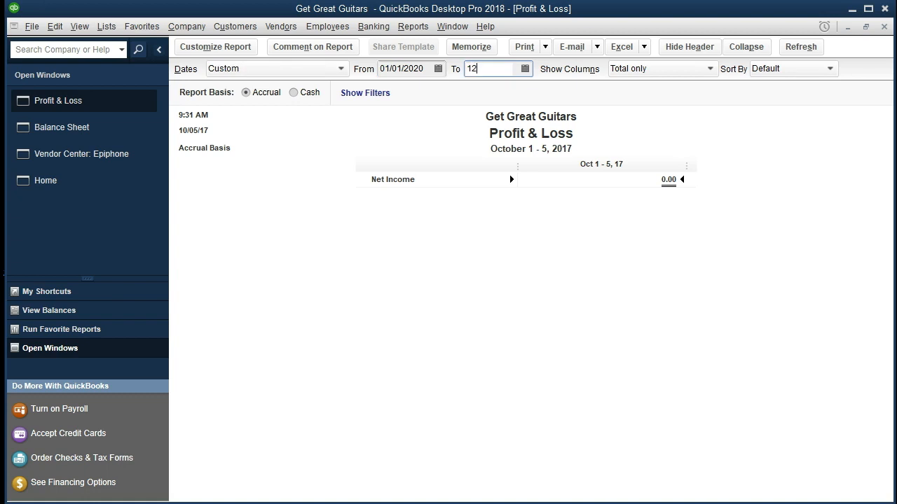
{"action": "type", "text": "3120"}
{"action": "key", "text": "Tab"}
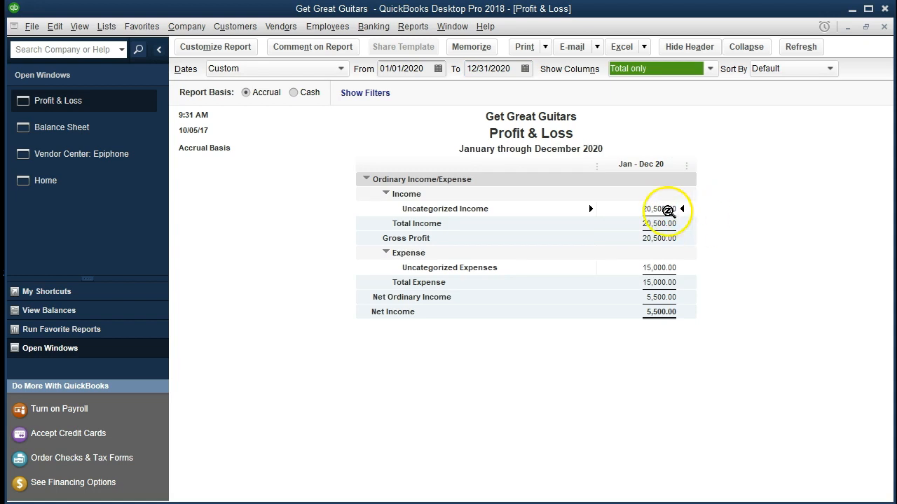
Step: Examine the Uncategorized Income and Uncategorized Expenses amounts, and close the Profit & Loss report without memorizing it
{"action": "left_click", "coordinate": [664, 209]}
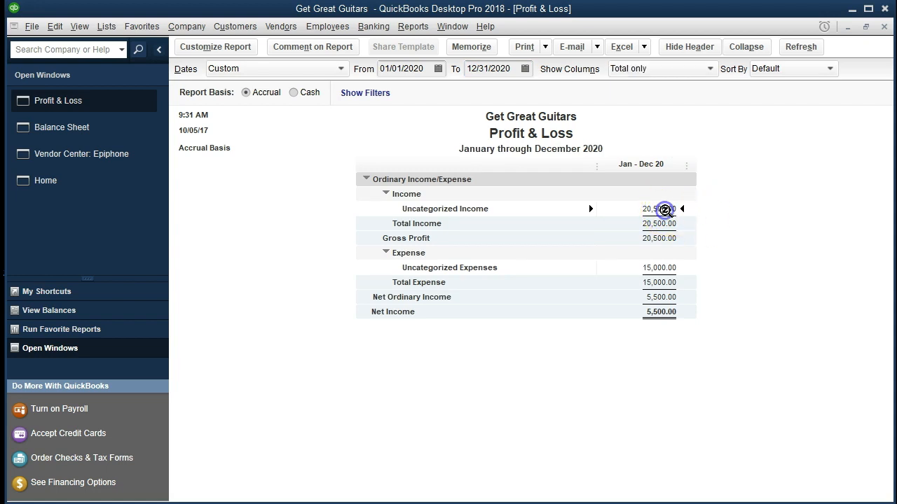
{"action": "left_click", "coordinate": [660, 268]}
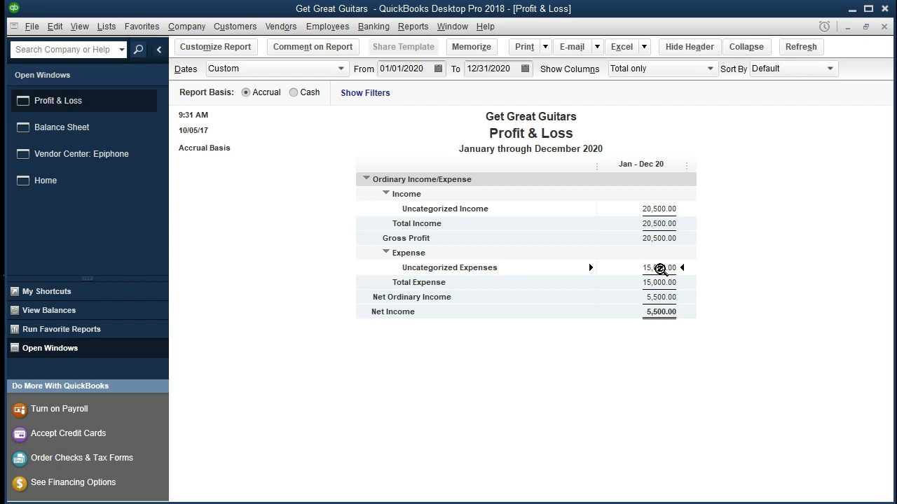
{"action": "left_click", "coordinate": [660, 209]}
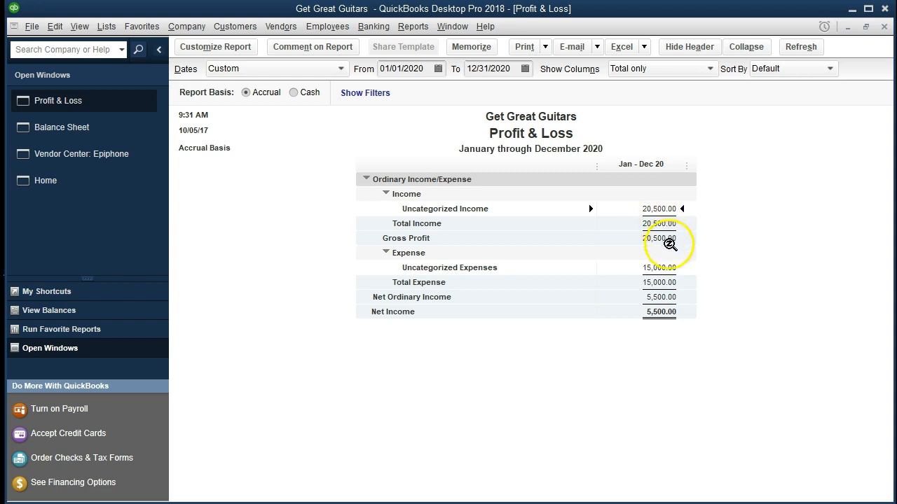
{"action": "left_click", "coordinate": [667, 267]}
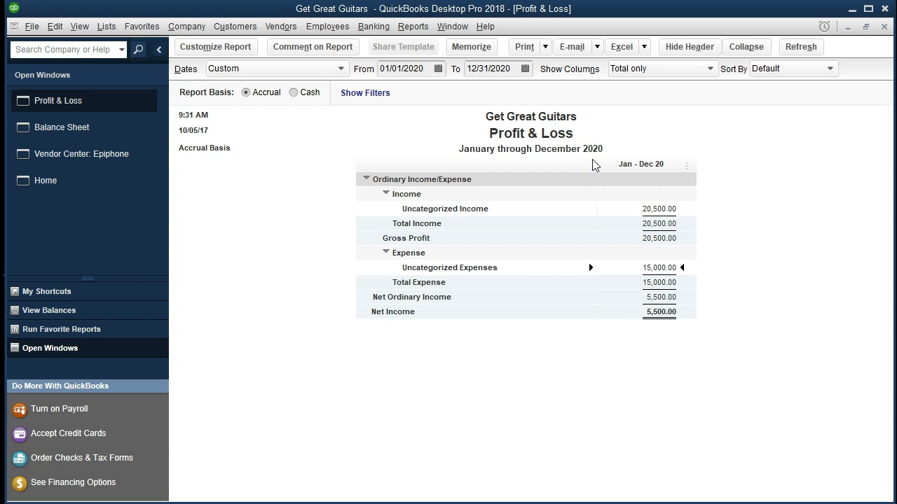
{"action": "left_click", "coordinate": [564, 323]}
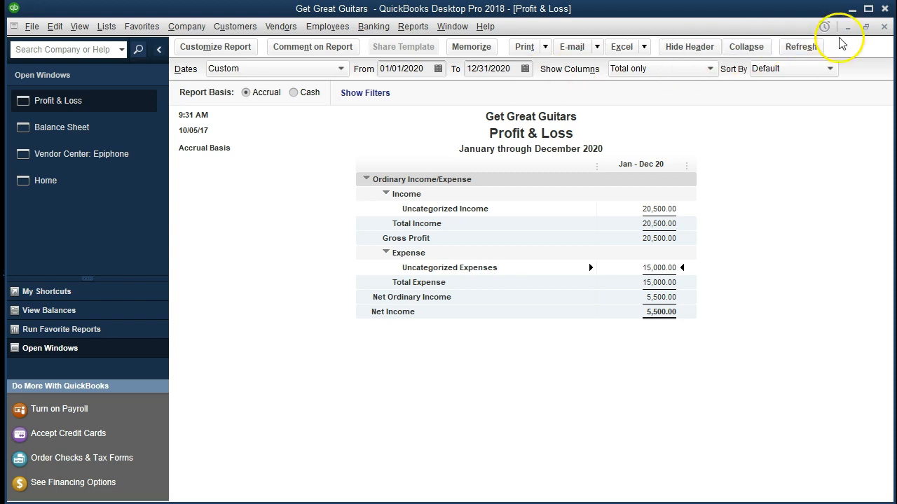
{"action": "left_click", "coordinate": [883, 28]}
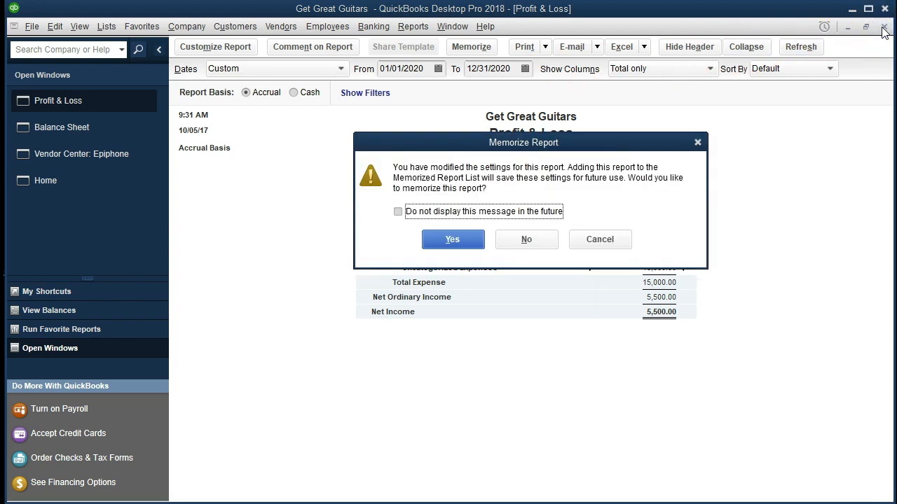
{"action": "left_click", "coordinate": [536, 239]}
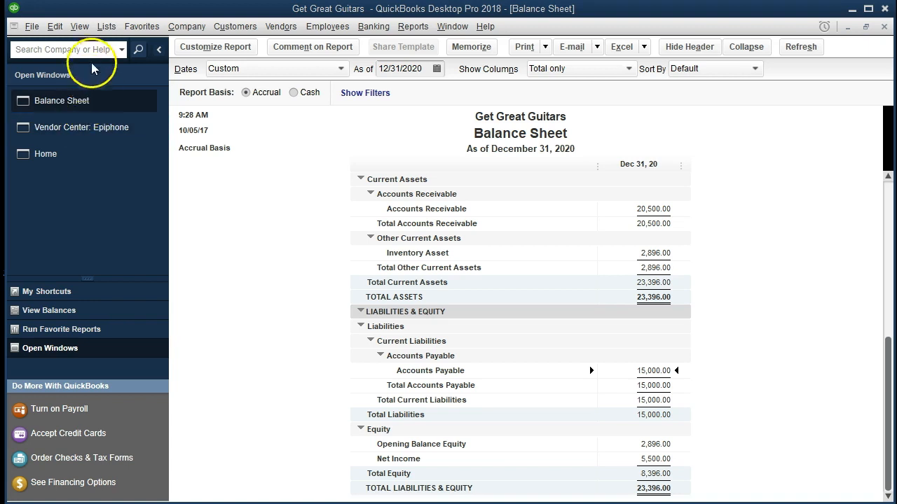
Step: Close the Balance Sheet report without memorizing it, returning to the Vendor Center
{"action": "left_click", "coordinate": [79, 28]}
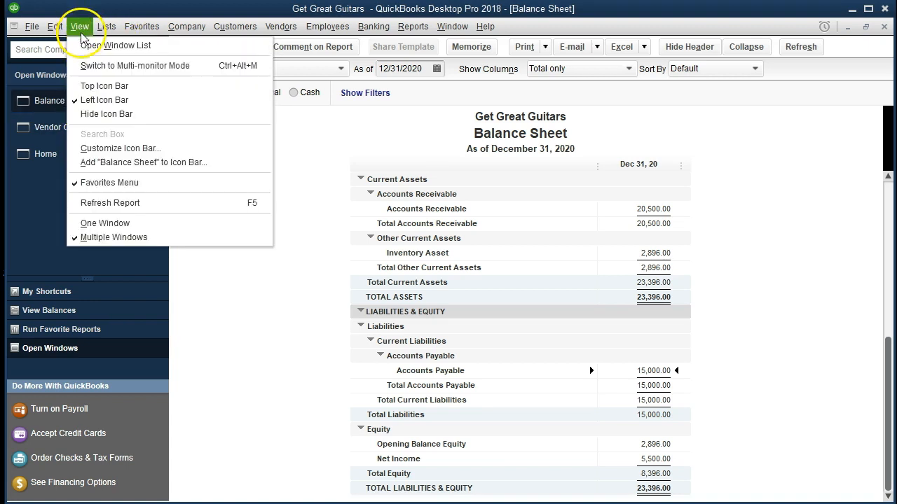
{"action": "left_click", "coordinate": [40, 223]}
{"action": "left_click", "coordinate": [884, 27]}
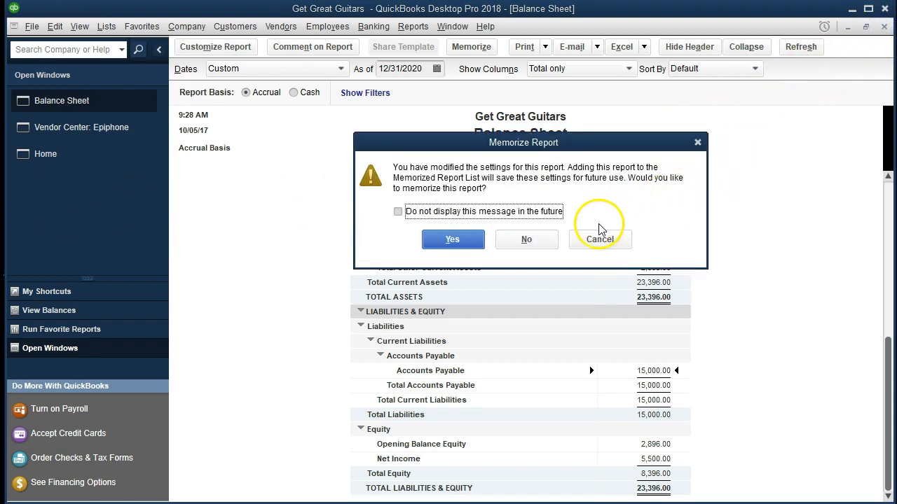
{"action": "left_click", "coordinate": [526, 240]}
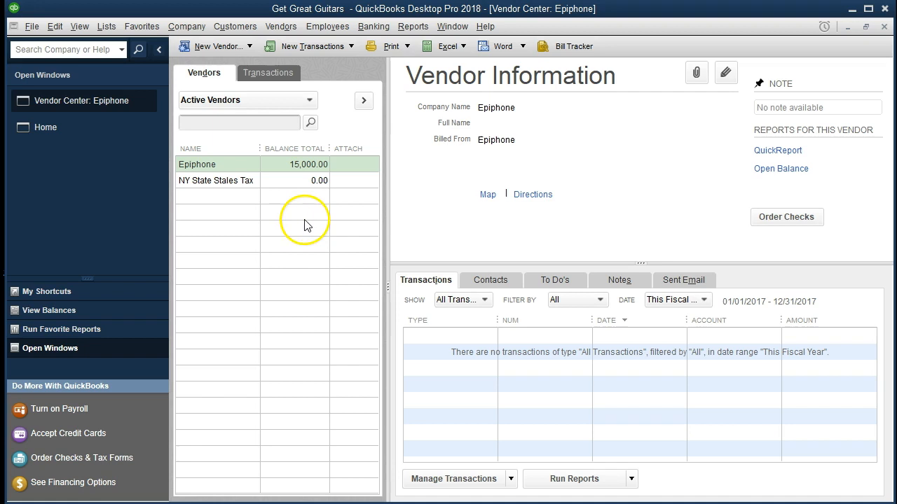
Step: Run the Vendor Balance Summary report from the Vendors & Payables reports
{"action": "left_click", "coordinate": [417, 29]}
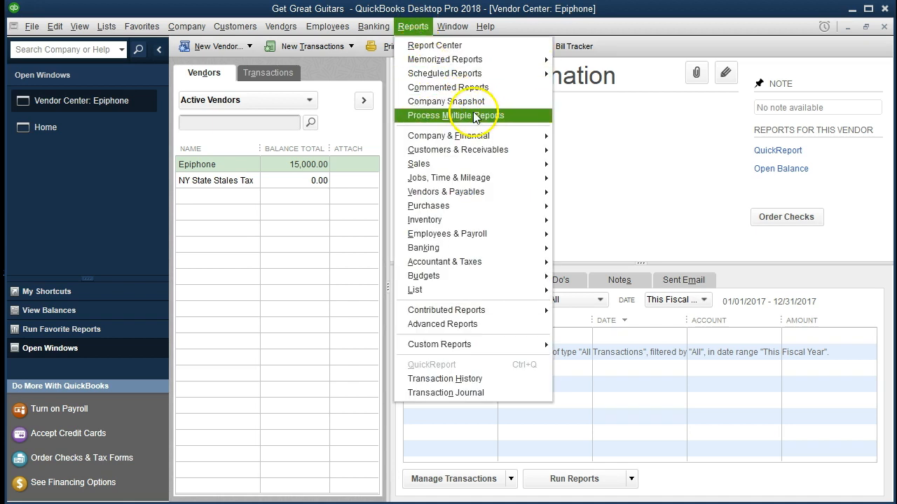
{"action": "mouse_move", "coordinate": [502, 139]}
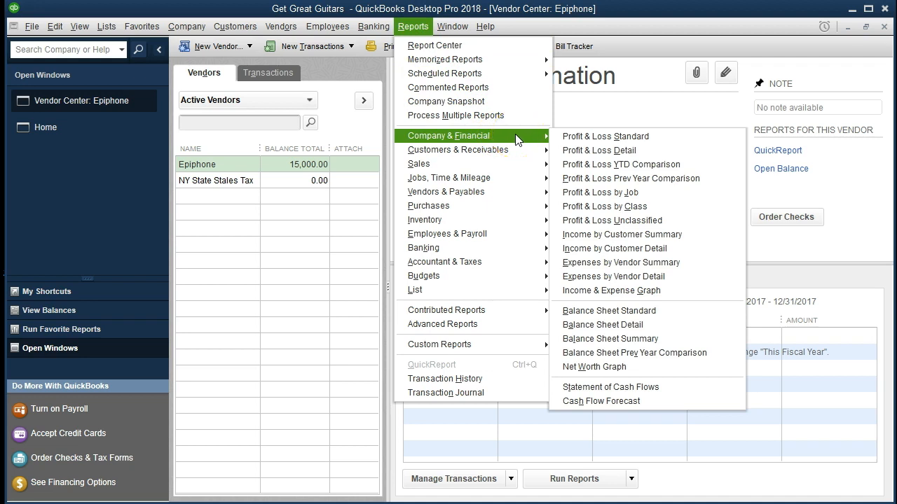
{"action": "mouse_move", "coordinate": [509, 189]}
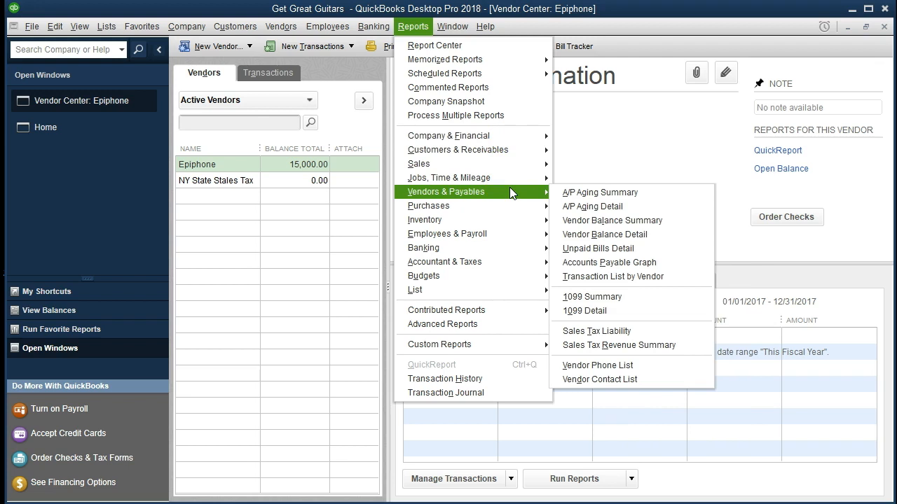
{"action": "left_click", "coordinate": [671, 223]}
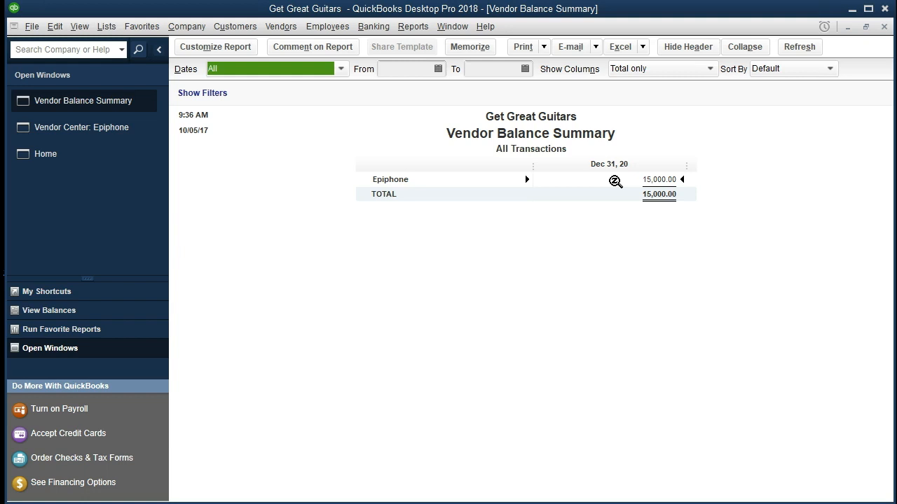
{"action": "left_click", "coordinate": [414, 26]}
{"action": "left_click", "coordinate": [414, 27]}
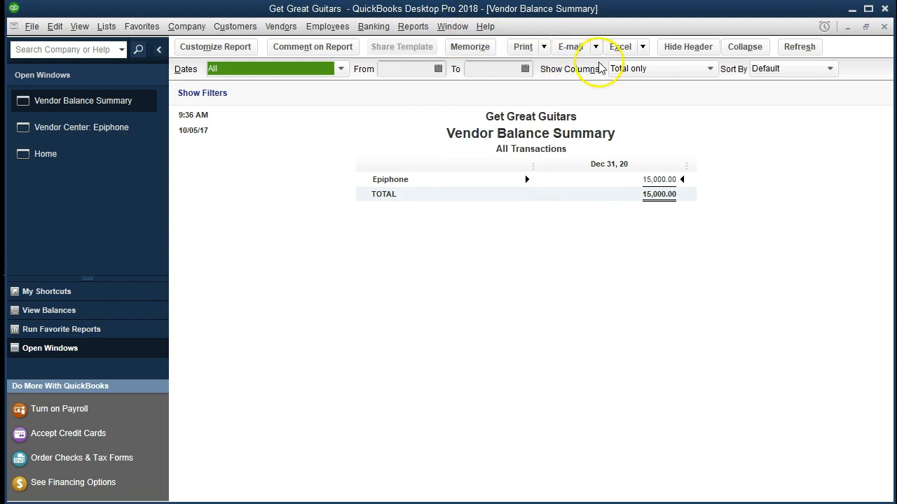
Step: Export the Vendor Balance Summary to Excel as a new worksheet in the existing Section 6 workbook
{"action": "left_click", "coordinate": [644, 47]}
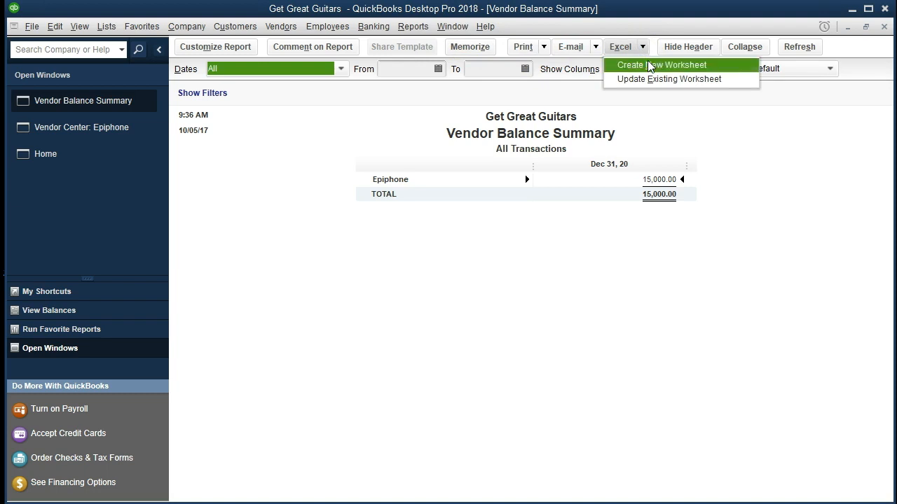
{"action": "left_click", "coordinate": [678, 68]}
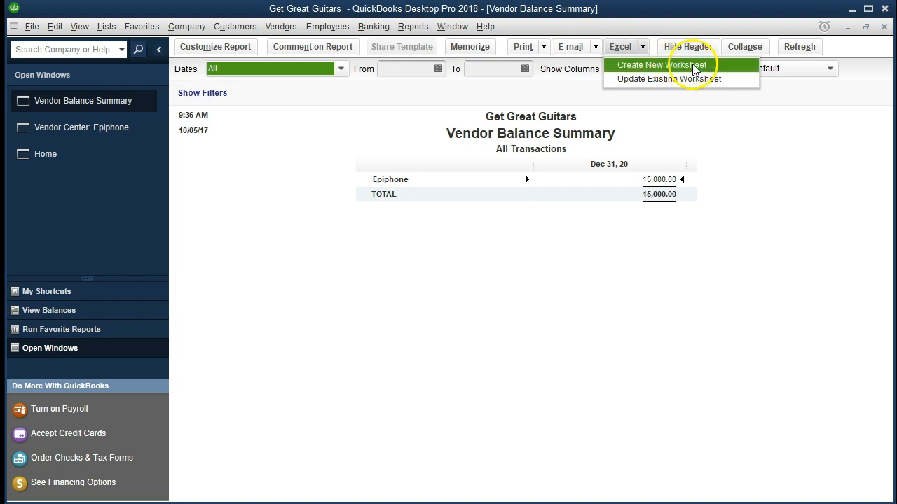
{"action": "left_click", "coordinate": [694, 67]}
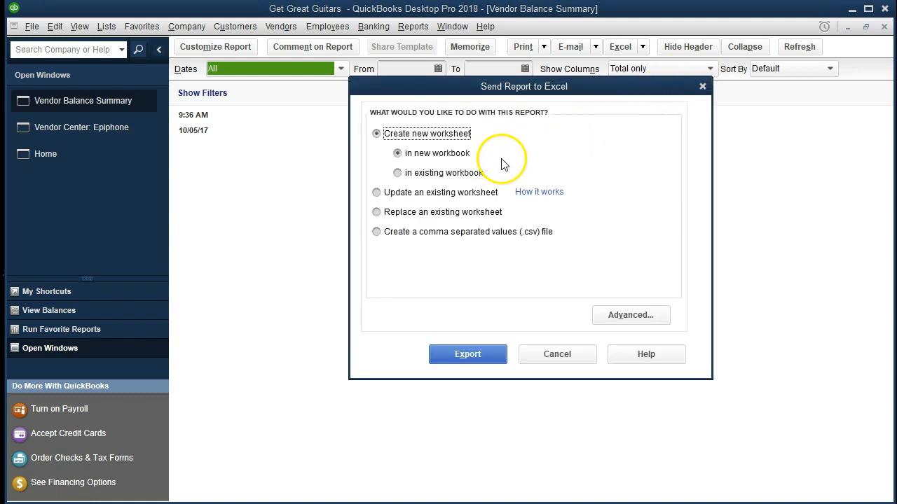
{"action": "left_click", "coordinate": [397, 173]}
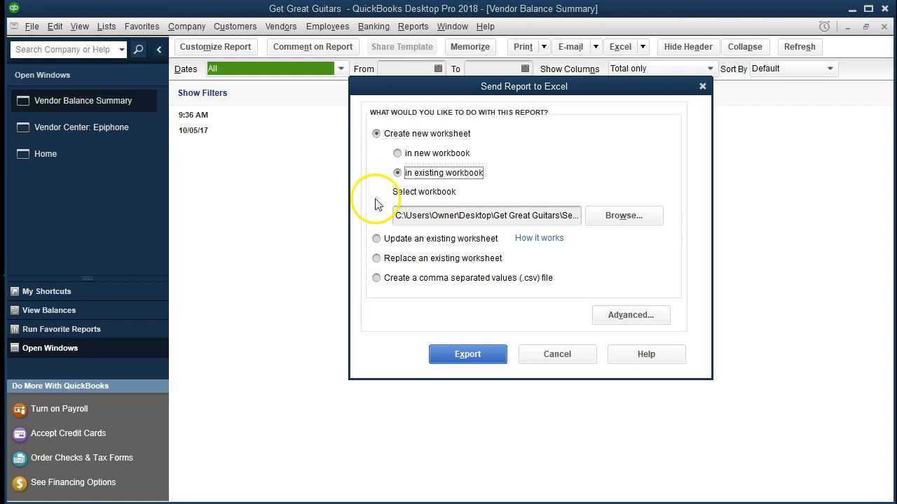
{"action": "left_click", "coordinate": [625, 216]}
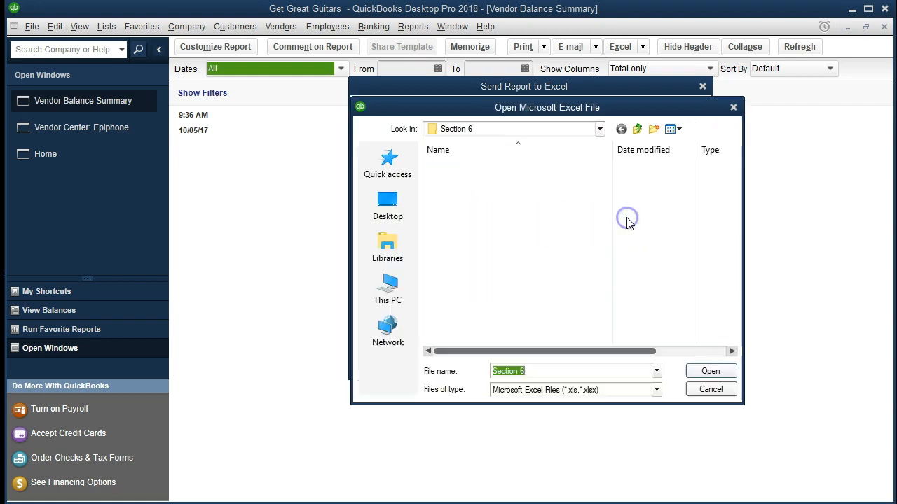
{"action": "left_click", "coordinate": [600, 130]}
{"action": "left_click", "coordinate": [601, 130]}
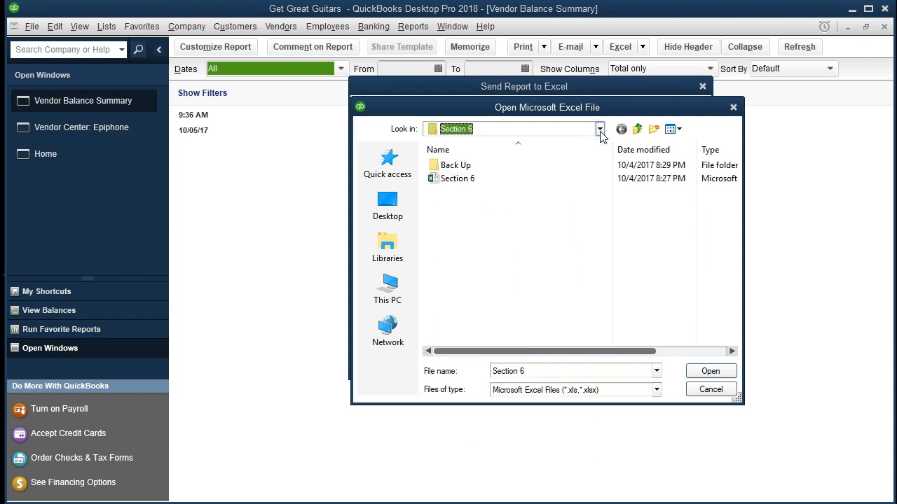
{"action": "double_click", "coordinate": [456, 180]}
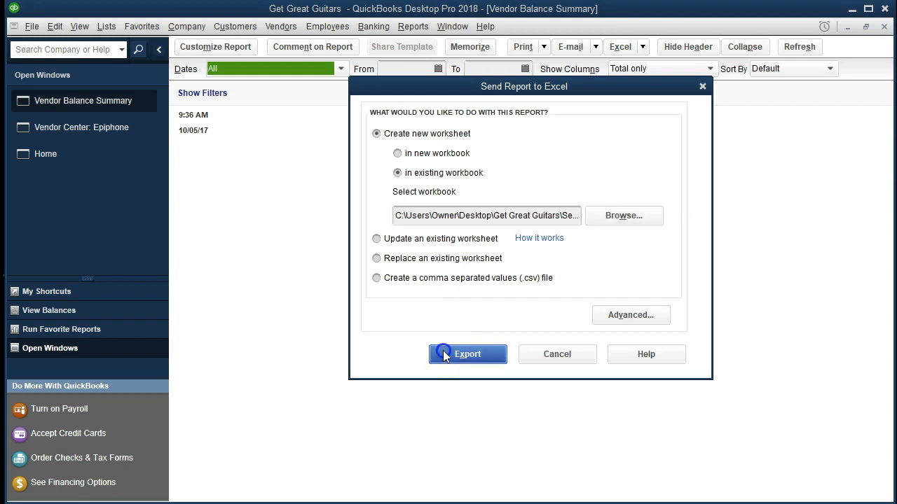
{"action": "left_click", "coordinate": [443, 351]}
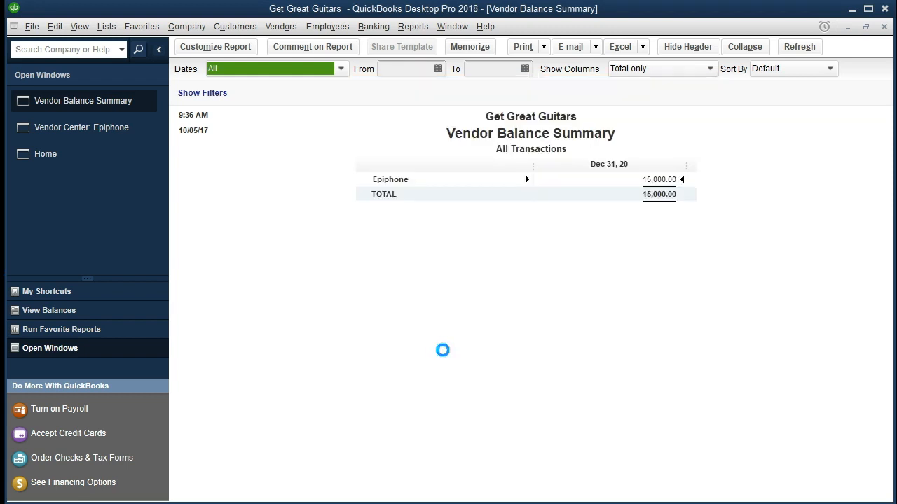
{"action": "left_click", "coordinate": [441, 343]}
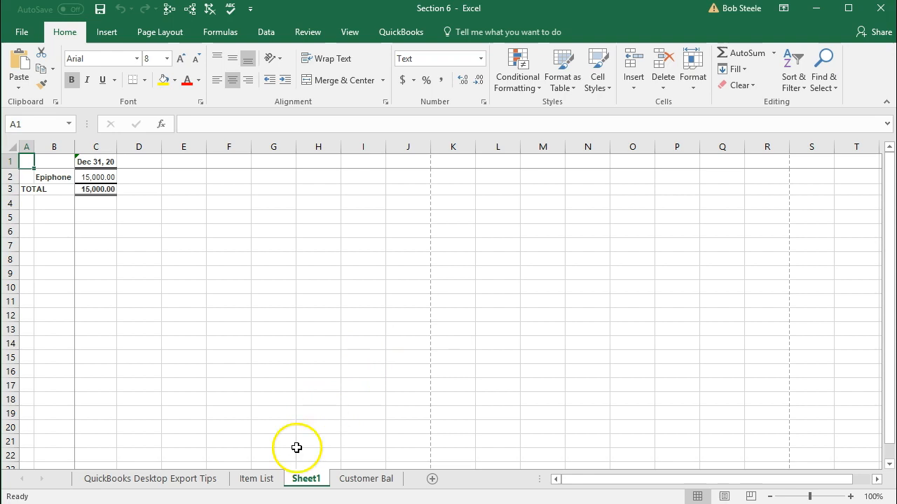
Step: Move the exported Sheet1 after the Customer Bal sheet and rename it Vendors
{"action": "left_click", "coordinate": [266, 480]}
{"action": "left_click", "coordinate": [346, 480]}
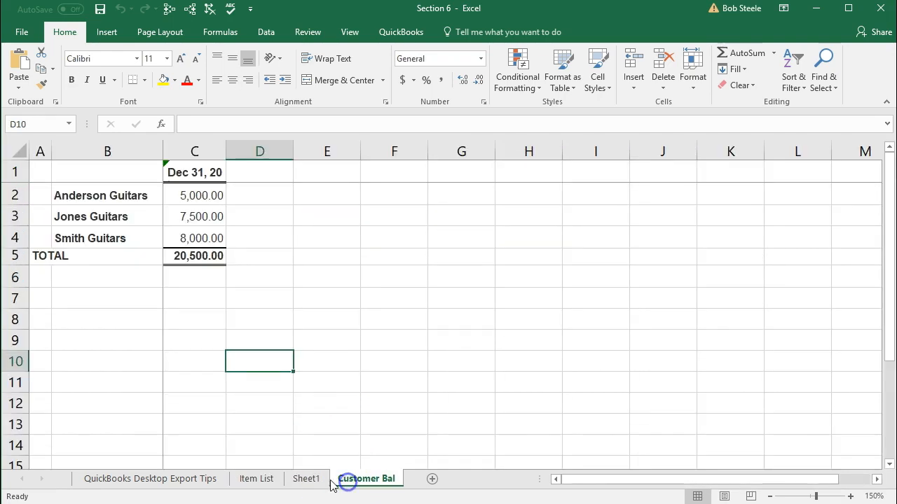
{"action": "left_click", "coordinate": [272, 480]}
{"action": "left_click", "coordinate": [350, 480]}
{"action": "left_click", "coordinate": [321, 481]}
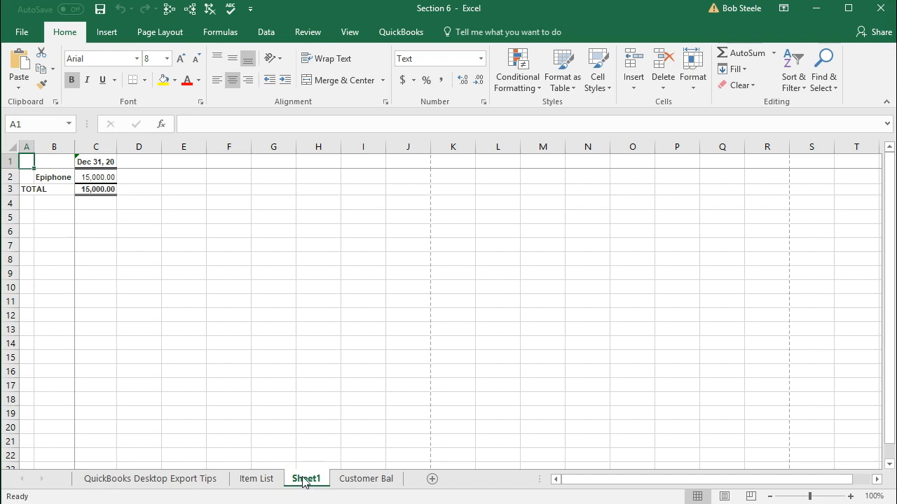
{"action": "left_click_drag", "start_coordinate": [303, 484], "coordinate": [410, 479]}
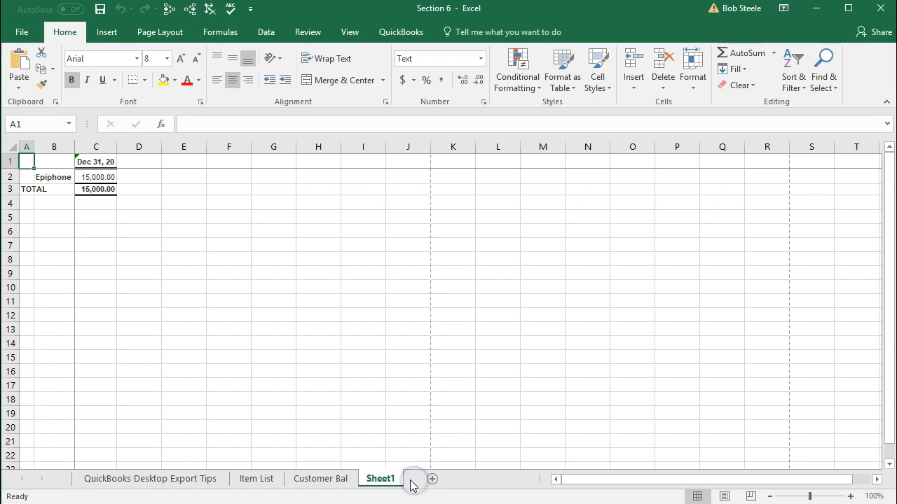
{"action": "double_click", "coordinate": [386, 479]}
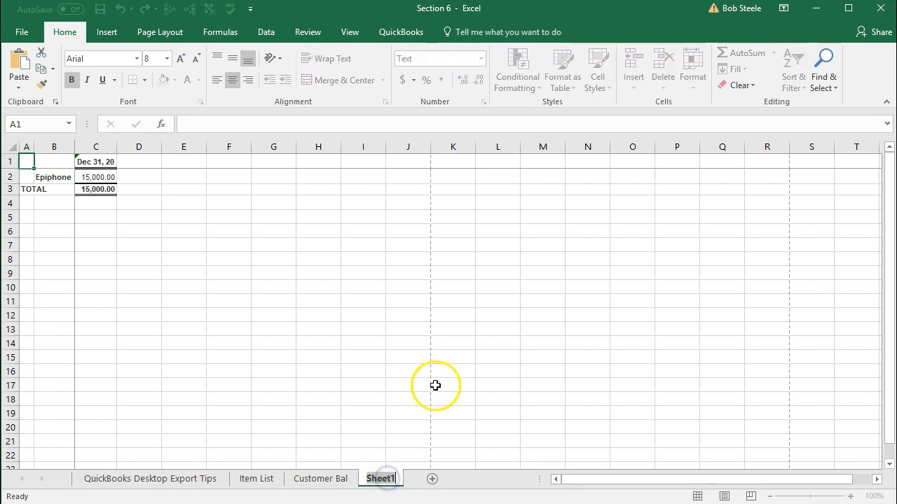
{"action": "type", "text": "Vendors"}
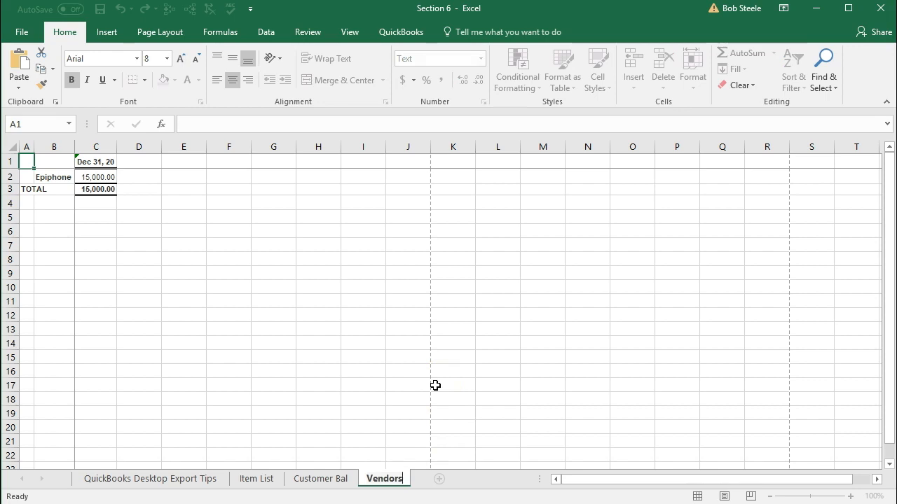
{"action": "left_click", "coordinate": [221, 244]}
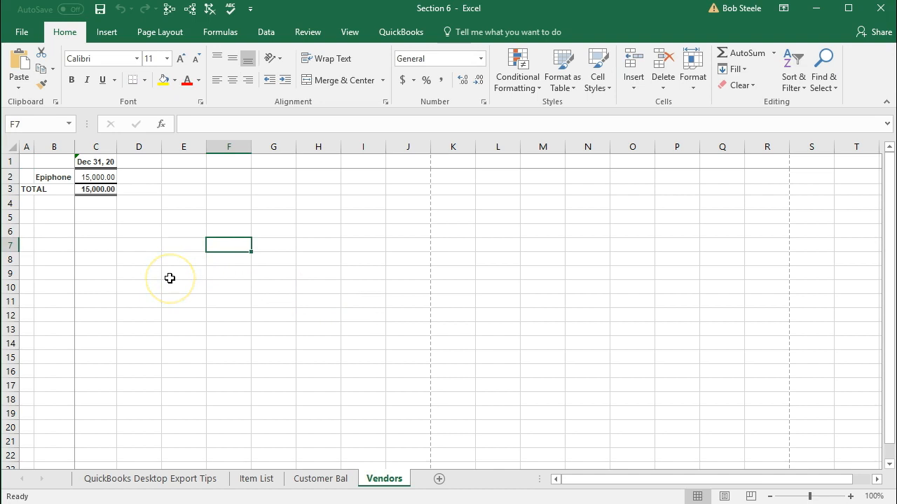
Step: Examine the Vendors sheet's report header in Page Layout view, and return to Normal view
{"action": "scroll", "coordinate": [170, 278], "scroll_direction": "up", "scroll_amount": 1, "text": "ctrl"}
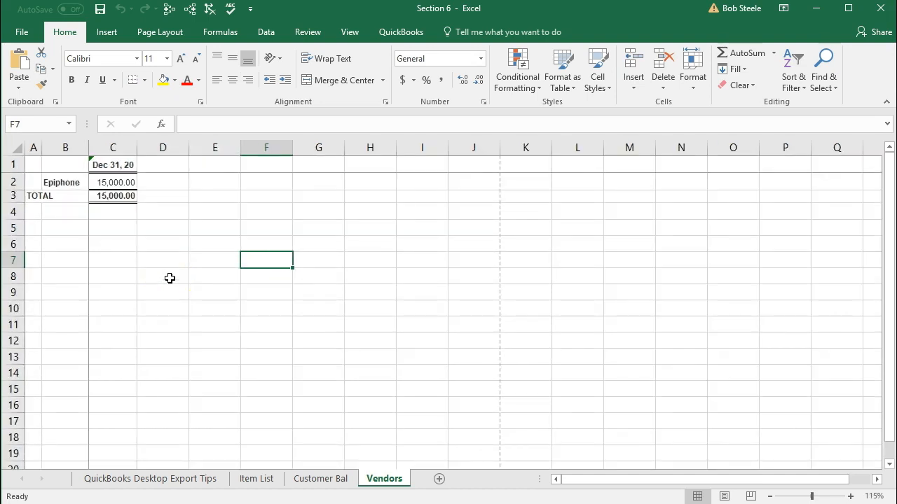
{"action": "scroll", "coordinate": [170, 278], "scroll_direction": "up", "scroll_amount": 1, "text": "ctrl"}
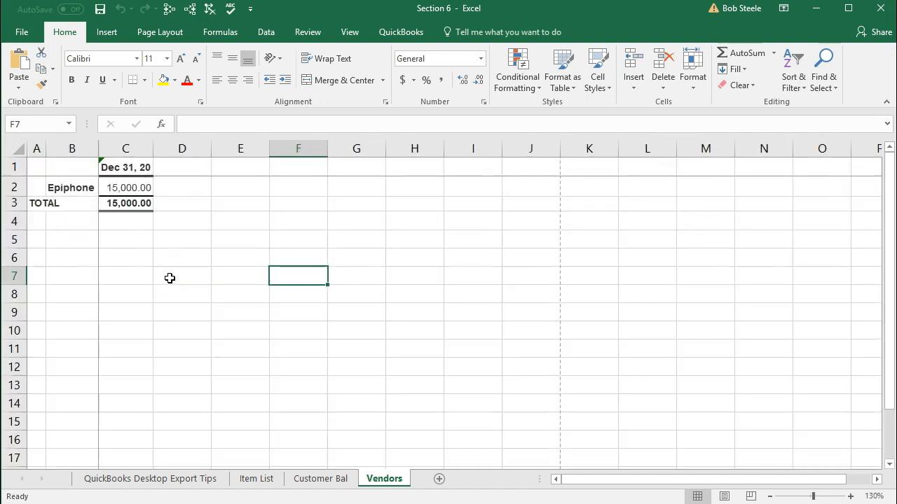
{"action": "left_click", "coordinate": [850, 496]}
{"action": "left_click", "coordinate": [851, 496]}
{"action": "left_click", "coordinate": [851, 496]}
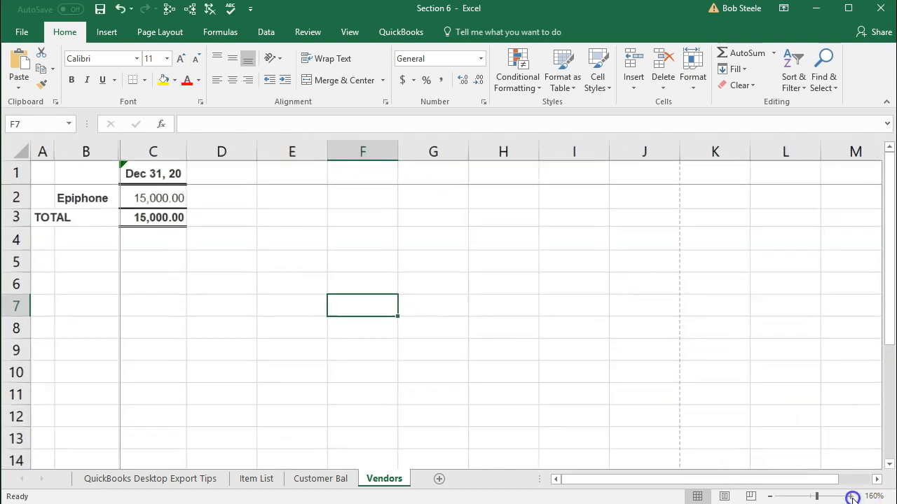
{"action": "left_click", "coordinate": [851, 496]}
{"action": "left_click", "coordinate": [225, 333]}
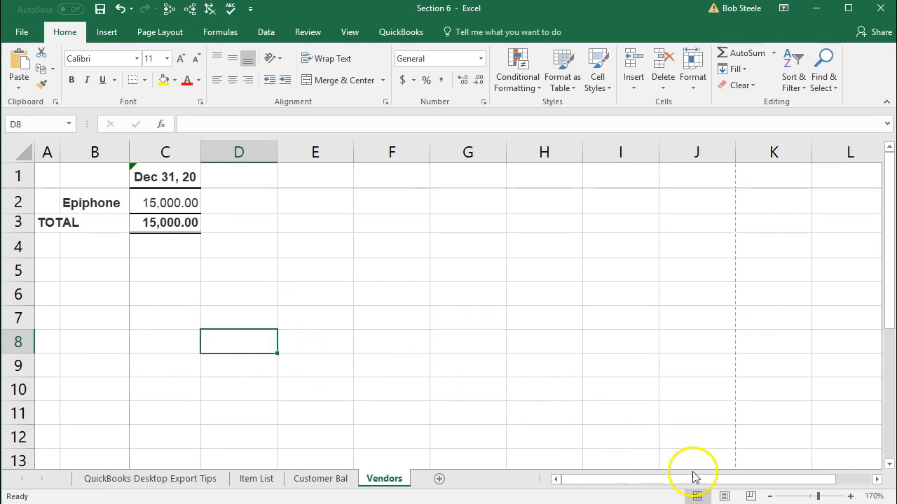
{"action": "left_click", "coordinate": [726, 496]}
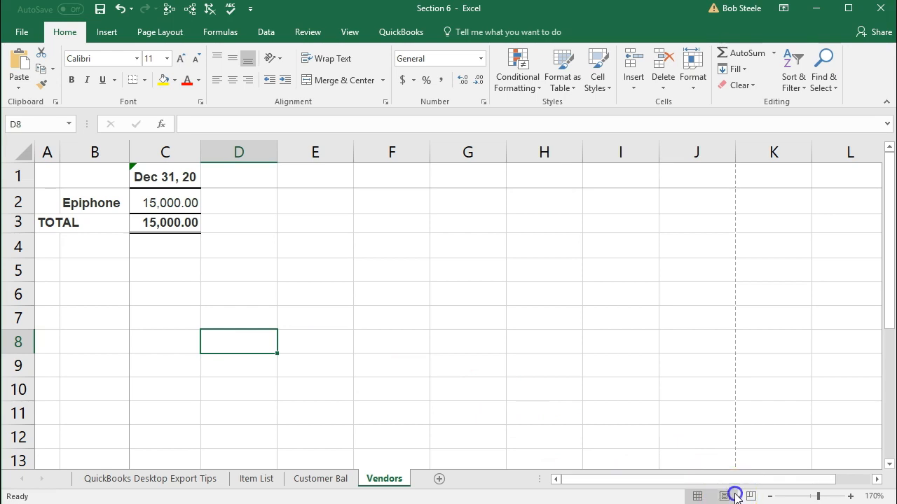
{"action": "left_click", "coordinate": [429, 275]}
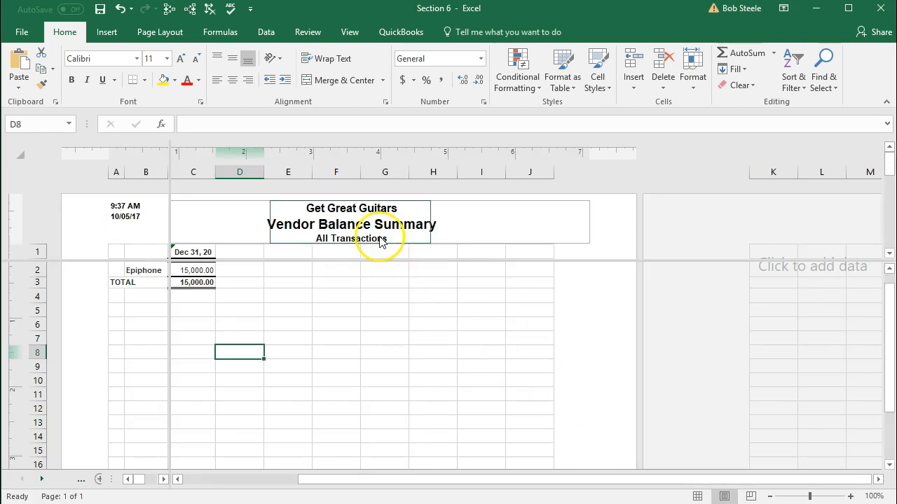
{"action": "left_click", "coordinate": [697, 496]}
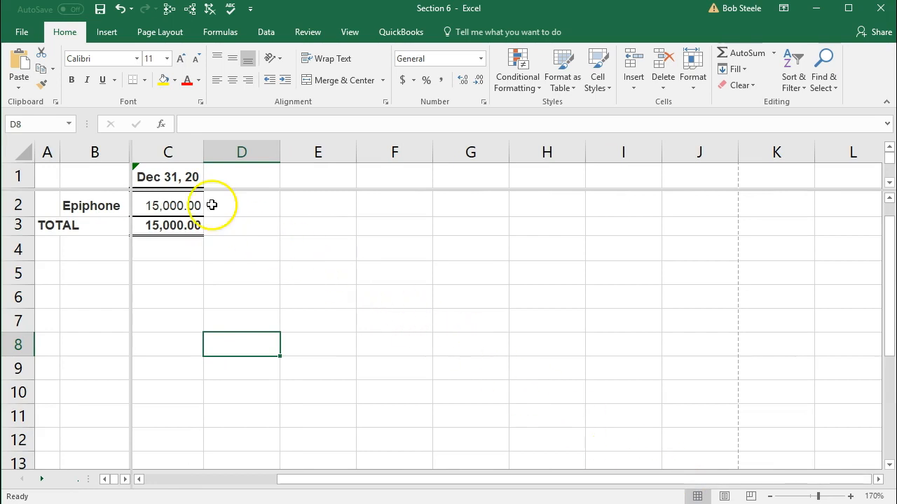
Step: Check the print preview of the Vendors sheet, and return to the worksheet without printing
{"action": "left_click", "coordinate": [21, 35]}
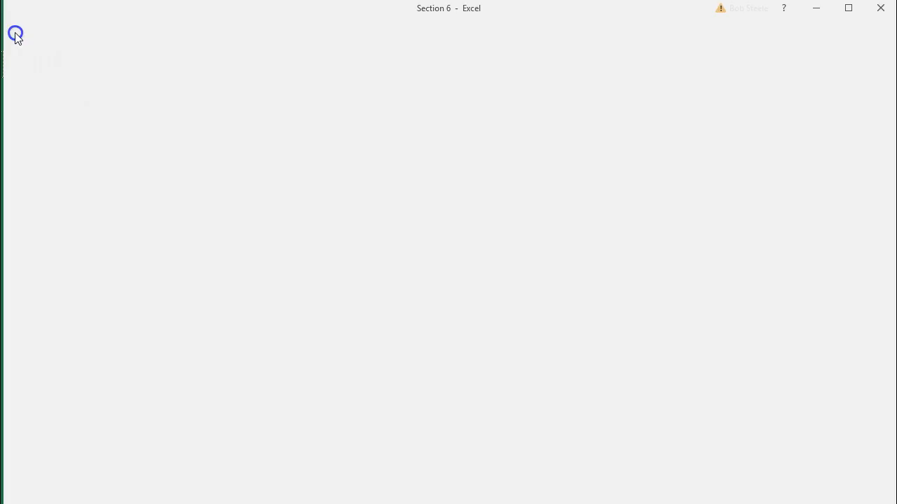
{"action": "left_click", "coordinate": [29, 197]}
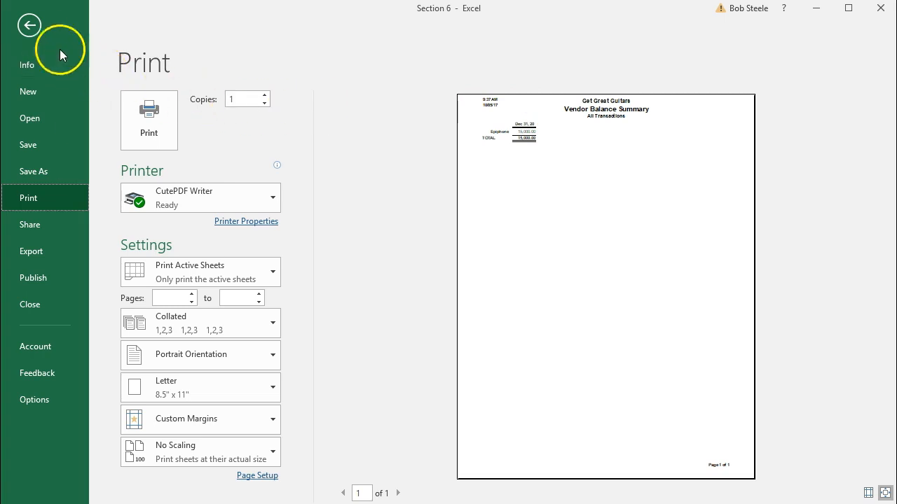
{"action": "left_click", "coordinate": [31, 26]}
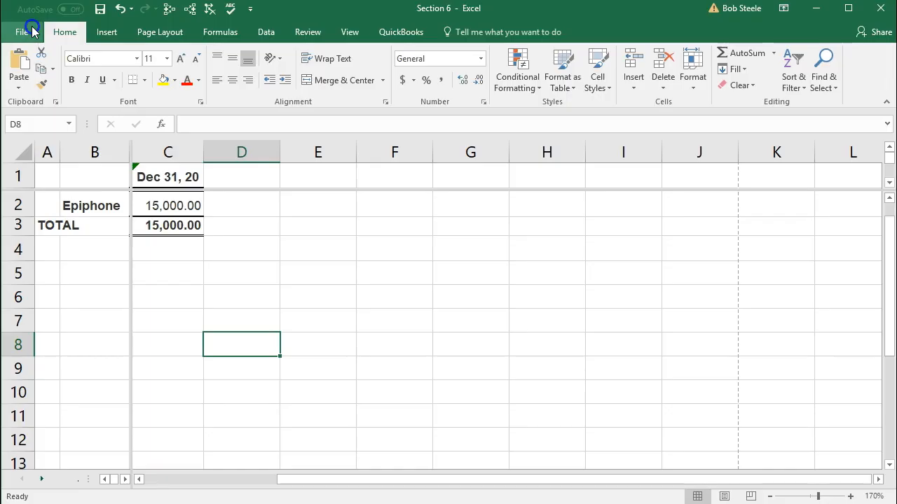
{"action": "left_click", "coordinate": [312, 296]}
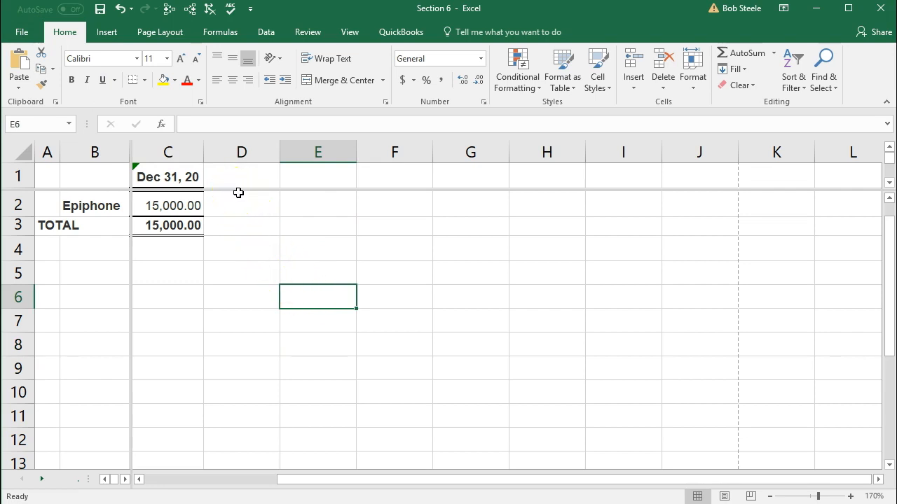
Step: Remove the window split from the Vendors sheet and save the Section 6 workbook
{"action": "left_click", "coordinate": [311, 32]}
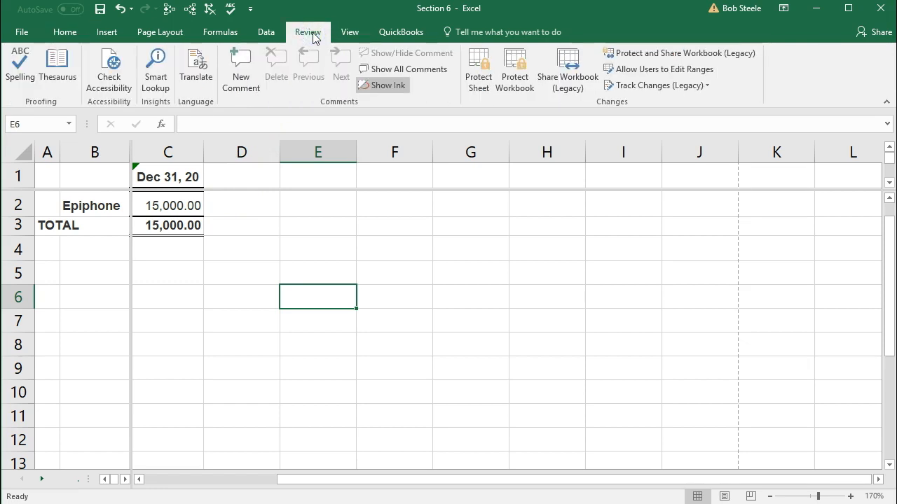
{"action": "left_click", "coordinate": [348, 32]}
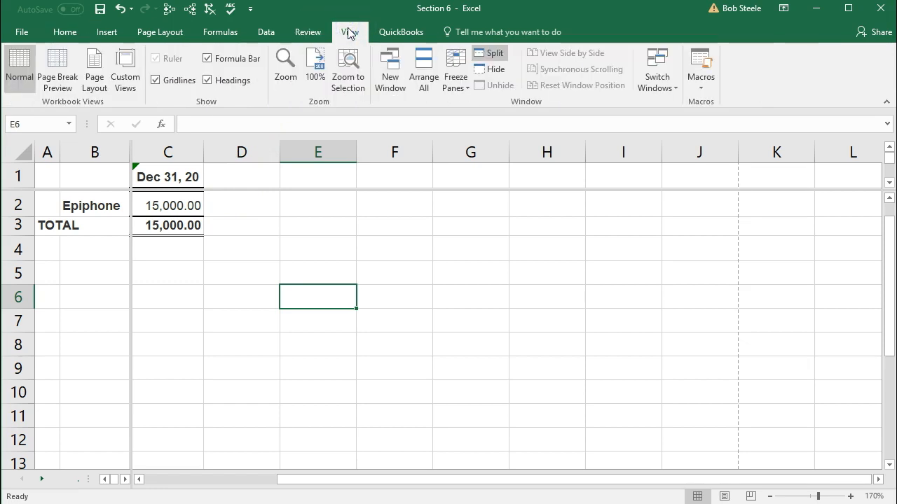
{"action": "left_click", "coordinate": [490, 54]}
{"action": "left_click", "coordinate": [221, 315]}
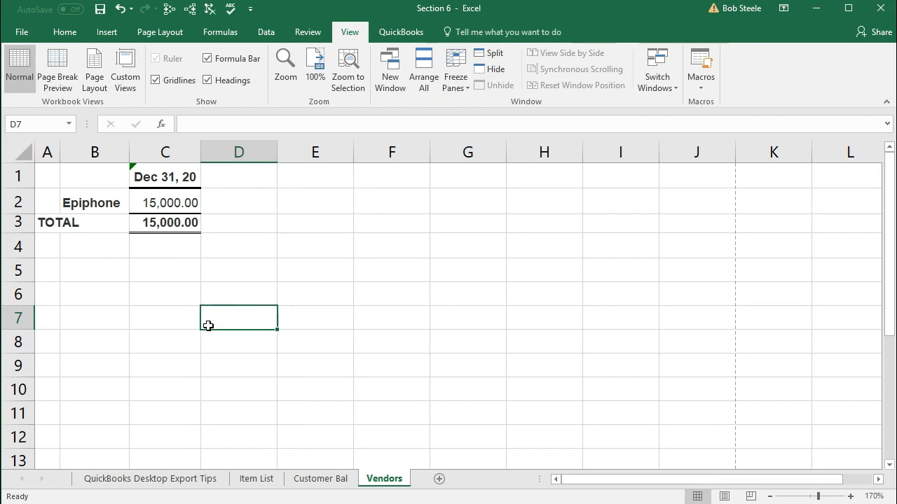
{"action": "left_click", "coordinate": [100, 9]}
{"action": "left_click", "coordinate": [397, 296]}
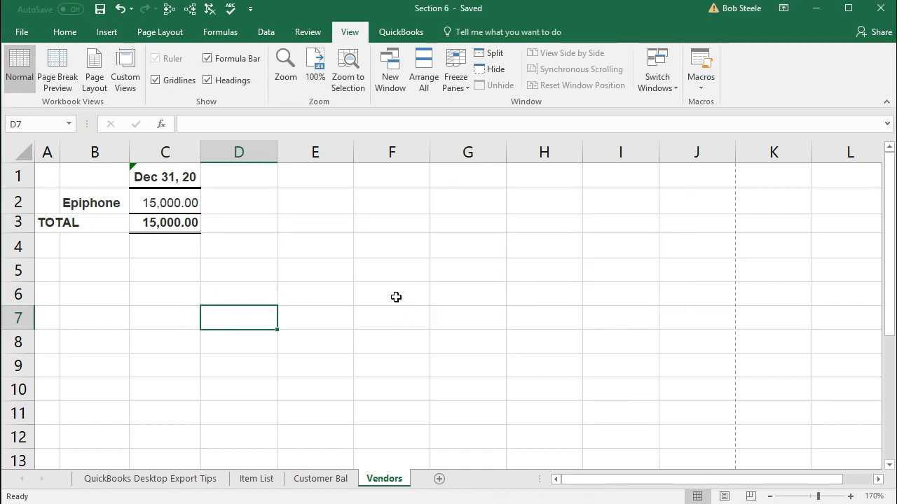
Step: Review the Item List and Customer Bal sheets, and return to the Vendors sheet
{"action": "left_click", "coordinate": [259, 478]}
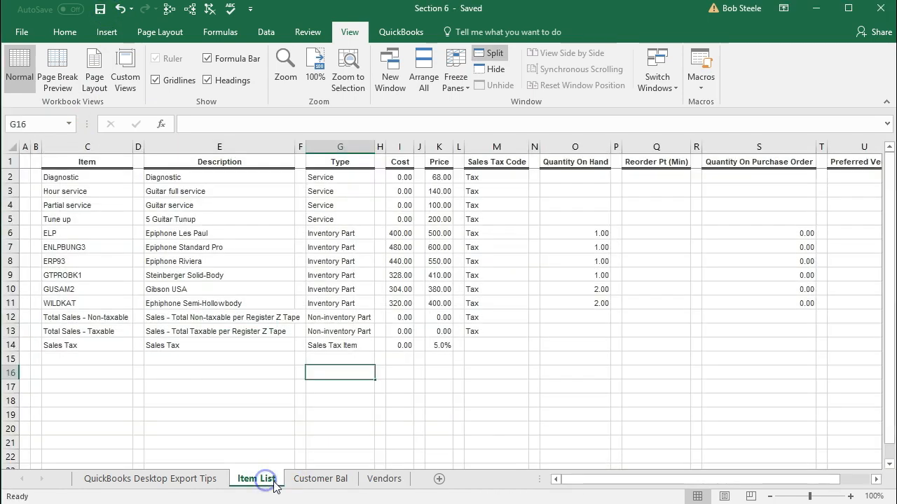
{"action": "left_click", "coordinate": [312, 484]}
{"action": "left_click", "coordinate": [384, 482]}
{"action": "left_click", "coordinate": [413, 367]}
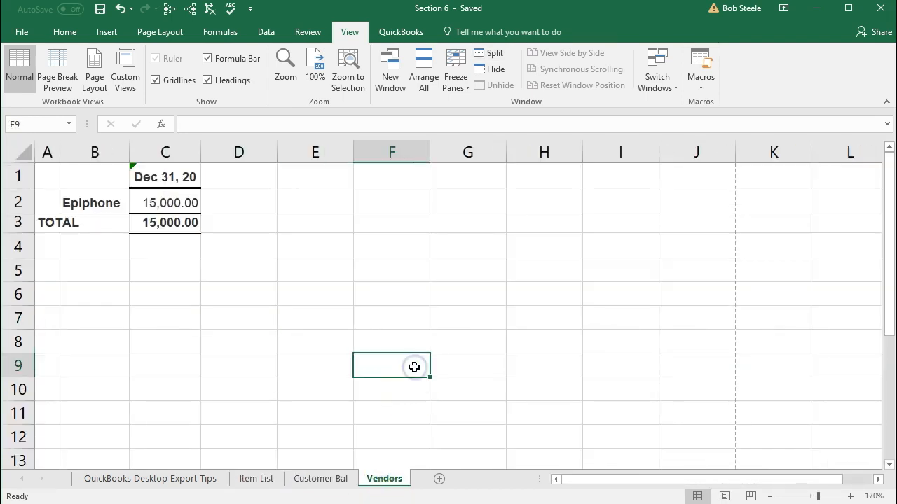